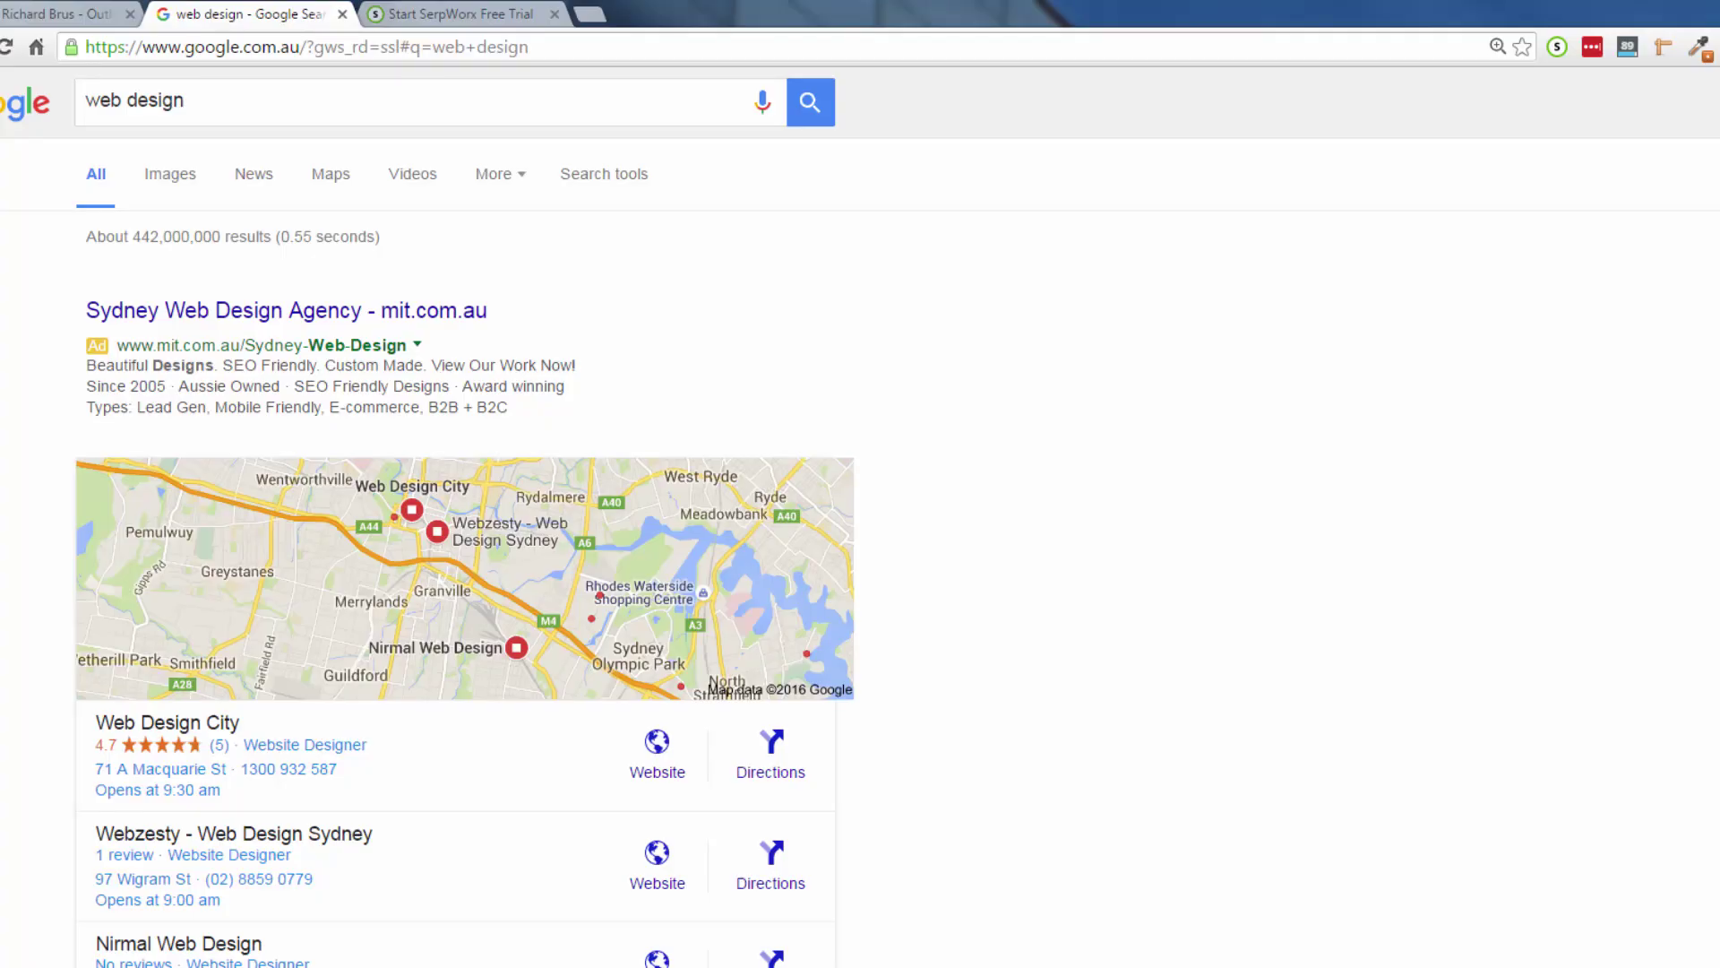
- Scroll past the map and local listings to the first two organic 'web design' results with SerpWorx panels
{"action": "left_click", "coordinate": [214, 104]}
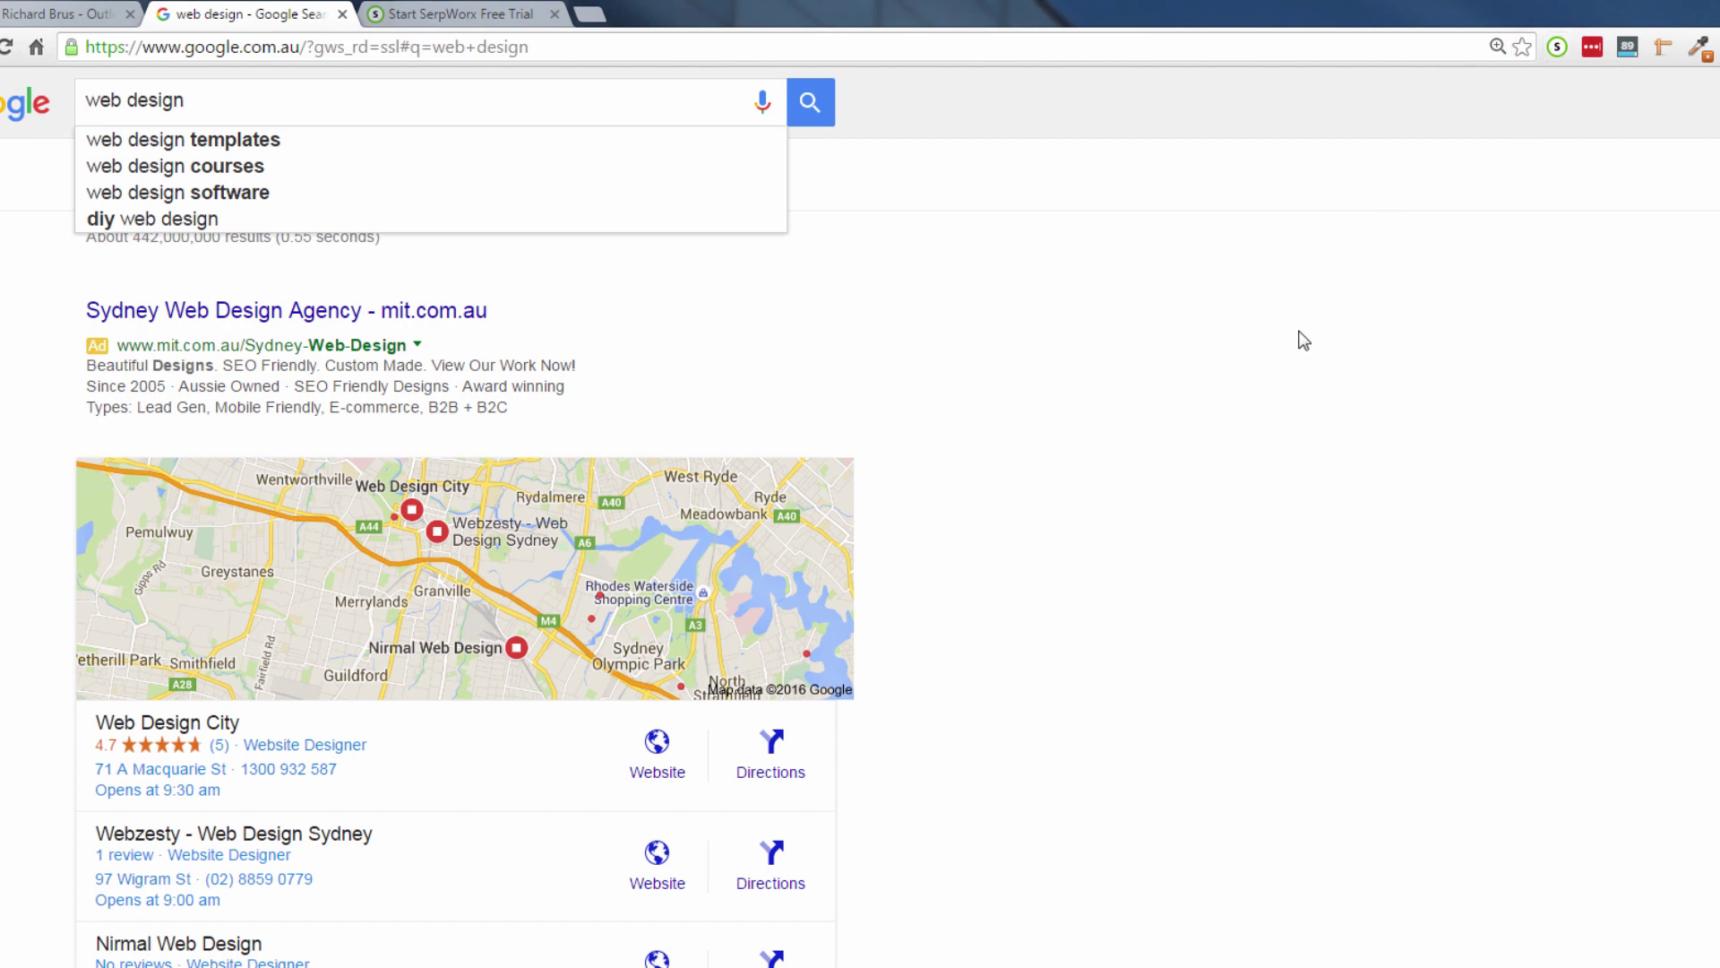
{"action": "scroll", "coordinate": [1526, 239], "scroll_direction": "down", "scroll_amount": 4}
{"action": "scroll", "coordinate": [1526, 240], "scroll_direction": "down", "scroll_amount": 3}
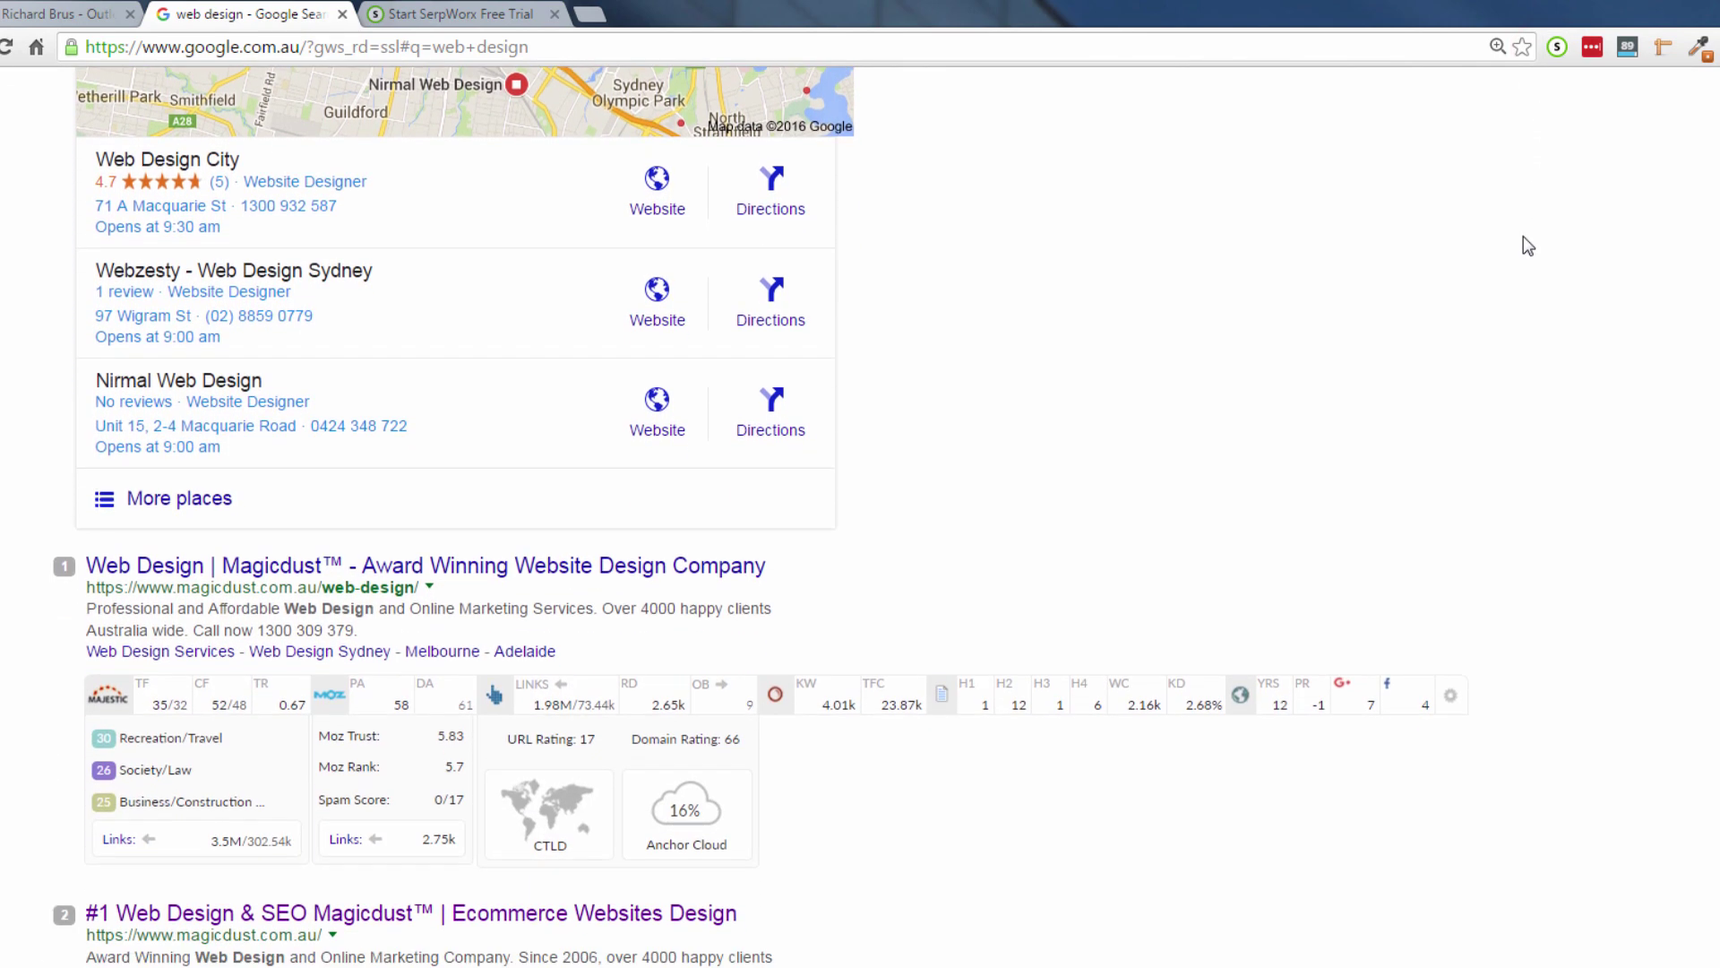
{"action": "scroll", "coordinate": [1529, 247], "scroll_direction": "down", "scroll_amount": 2}
{"action": "scroll", "coordinate": [860, 519], "scroll_direction": "down", "scroll_amount": 3}
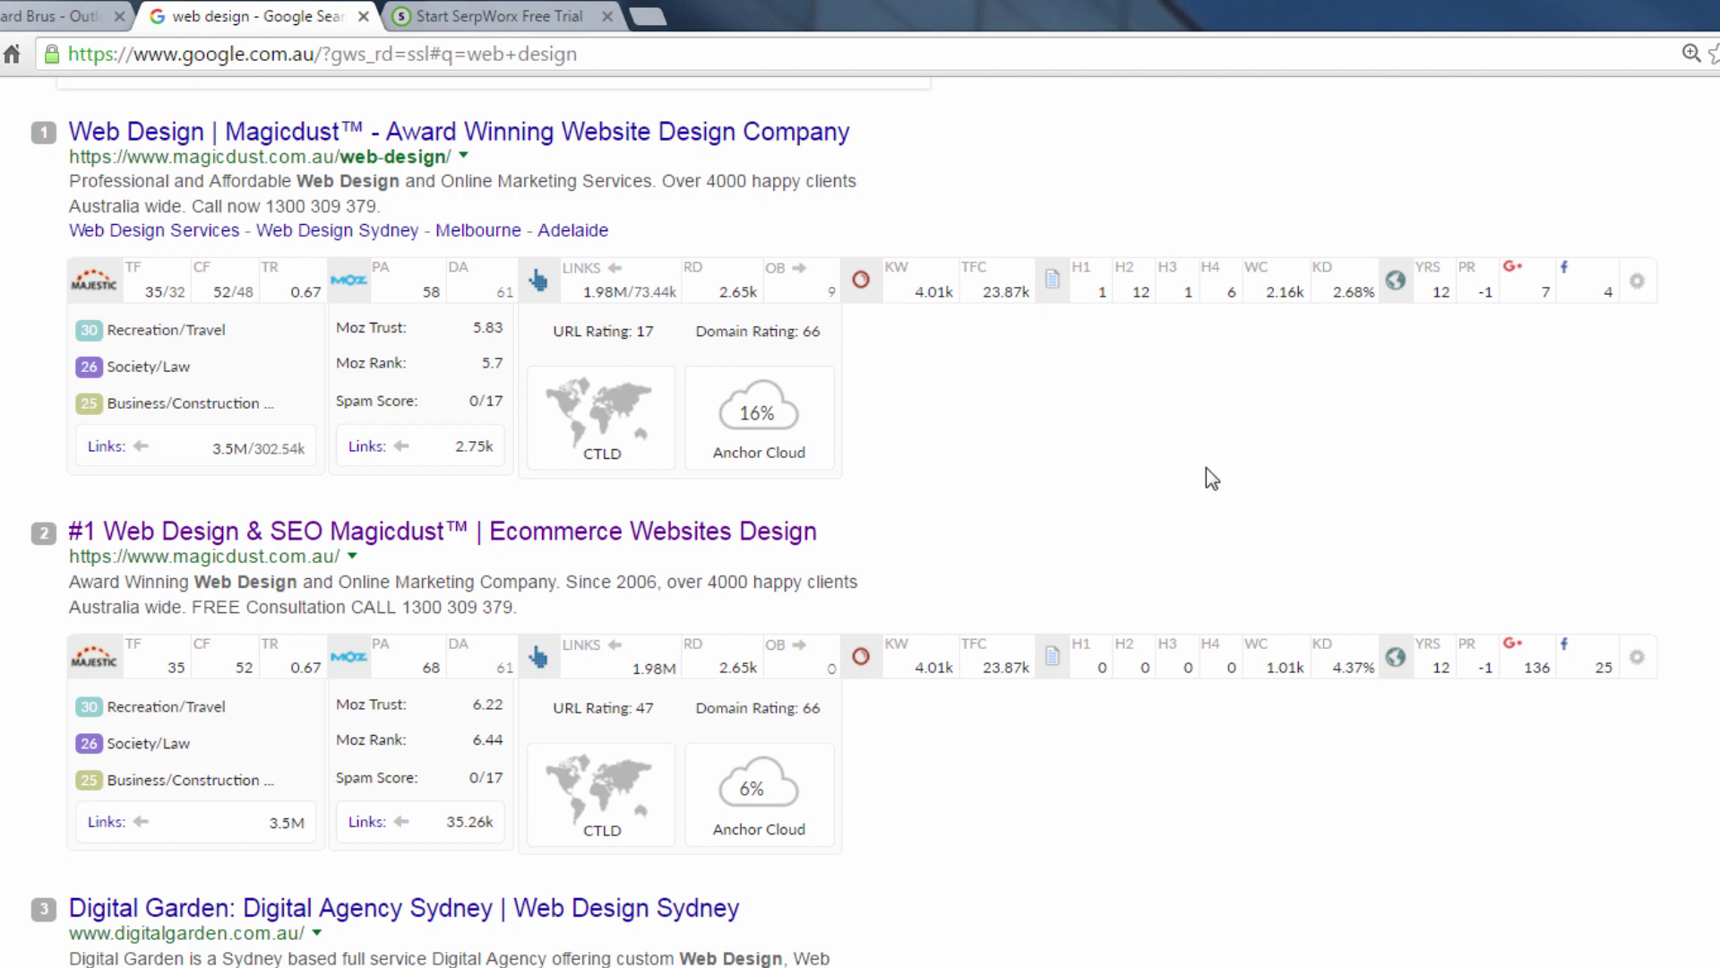
{"action": "mouse_move", "coordinate": [1439, 306]}
{"action": "scroll", "coordinate": [1449, 349], "scroll_direction": "down", "scroll_amount": 6}
{"action": "scroll", "coordinate": [1449, 349], "scroll_direction": "down", "scroll_amount": 4}
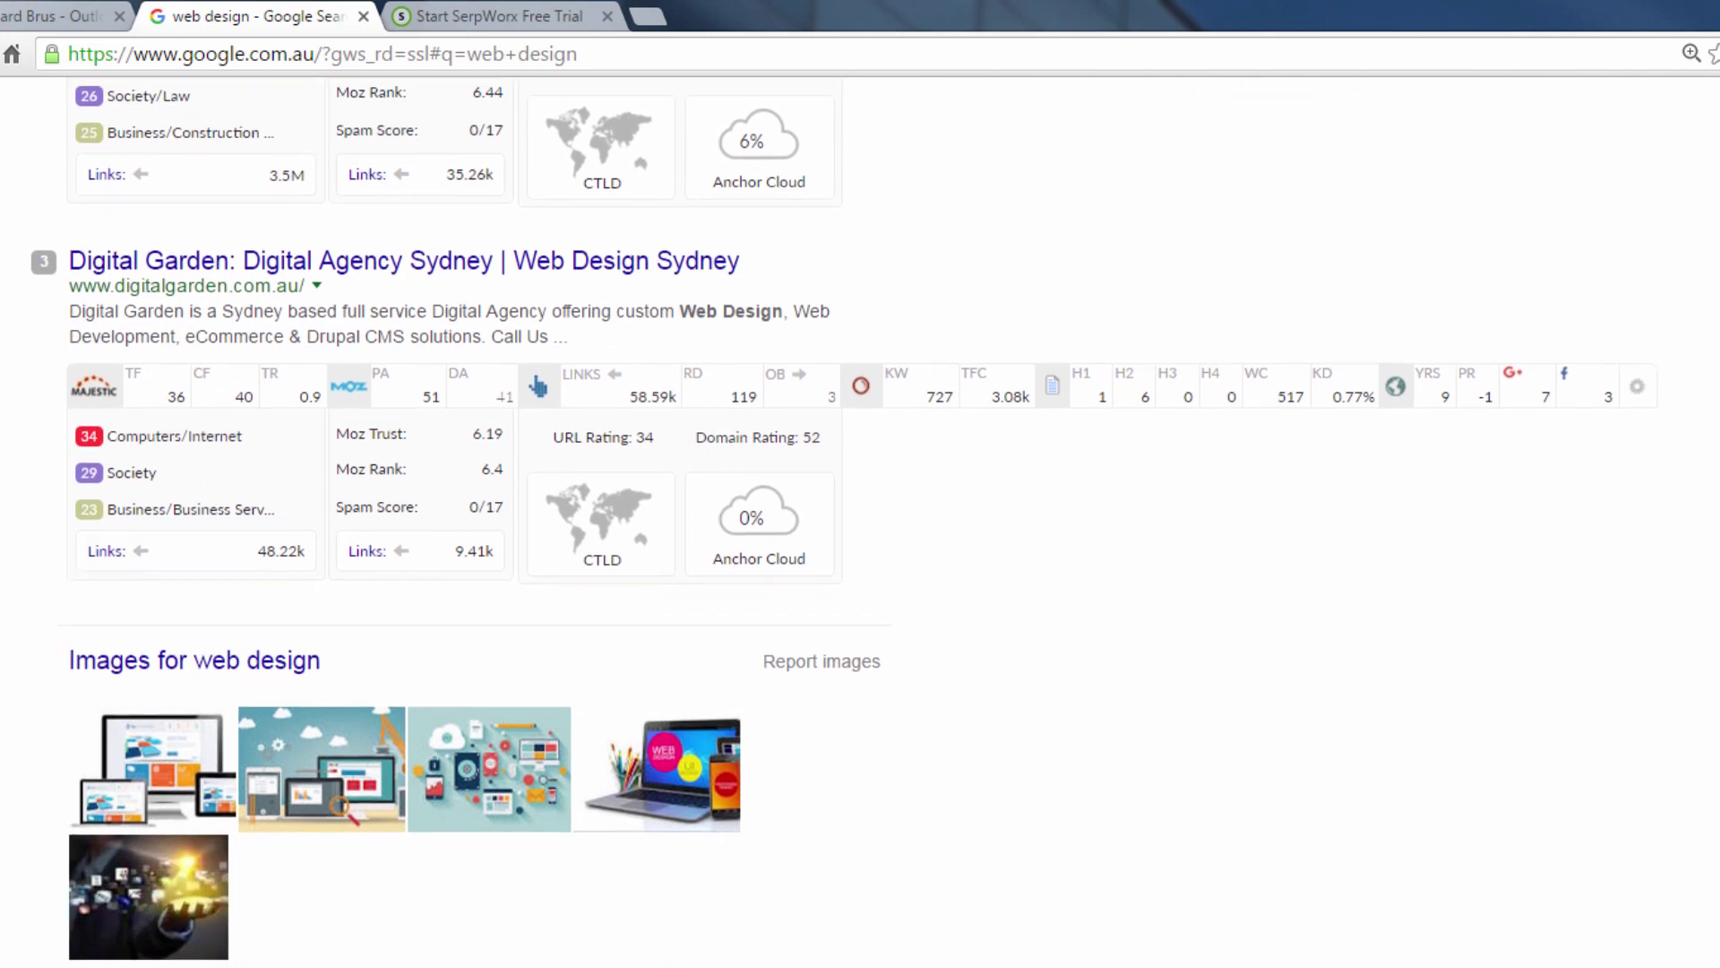
{"action": "scroll", "coordinate": [860, 519], "scroll_direction": "down", "scroll_amount": 8}
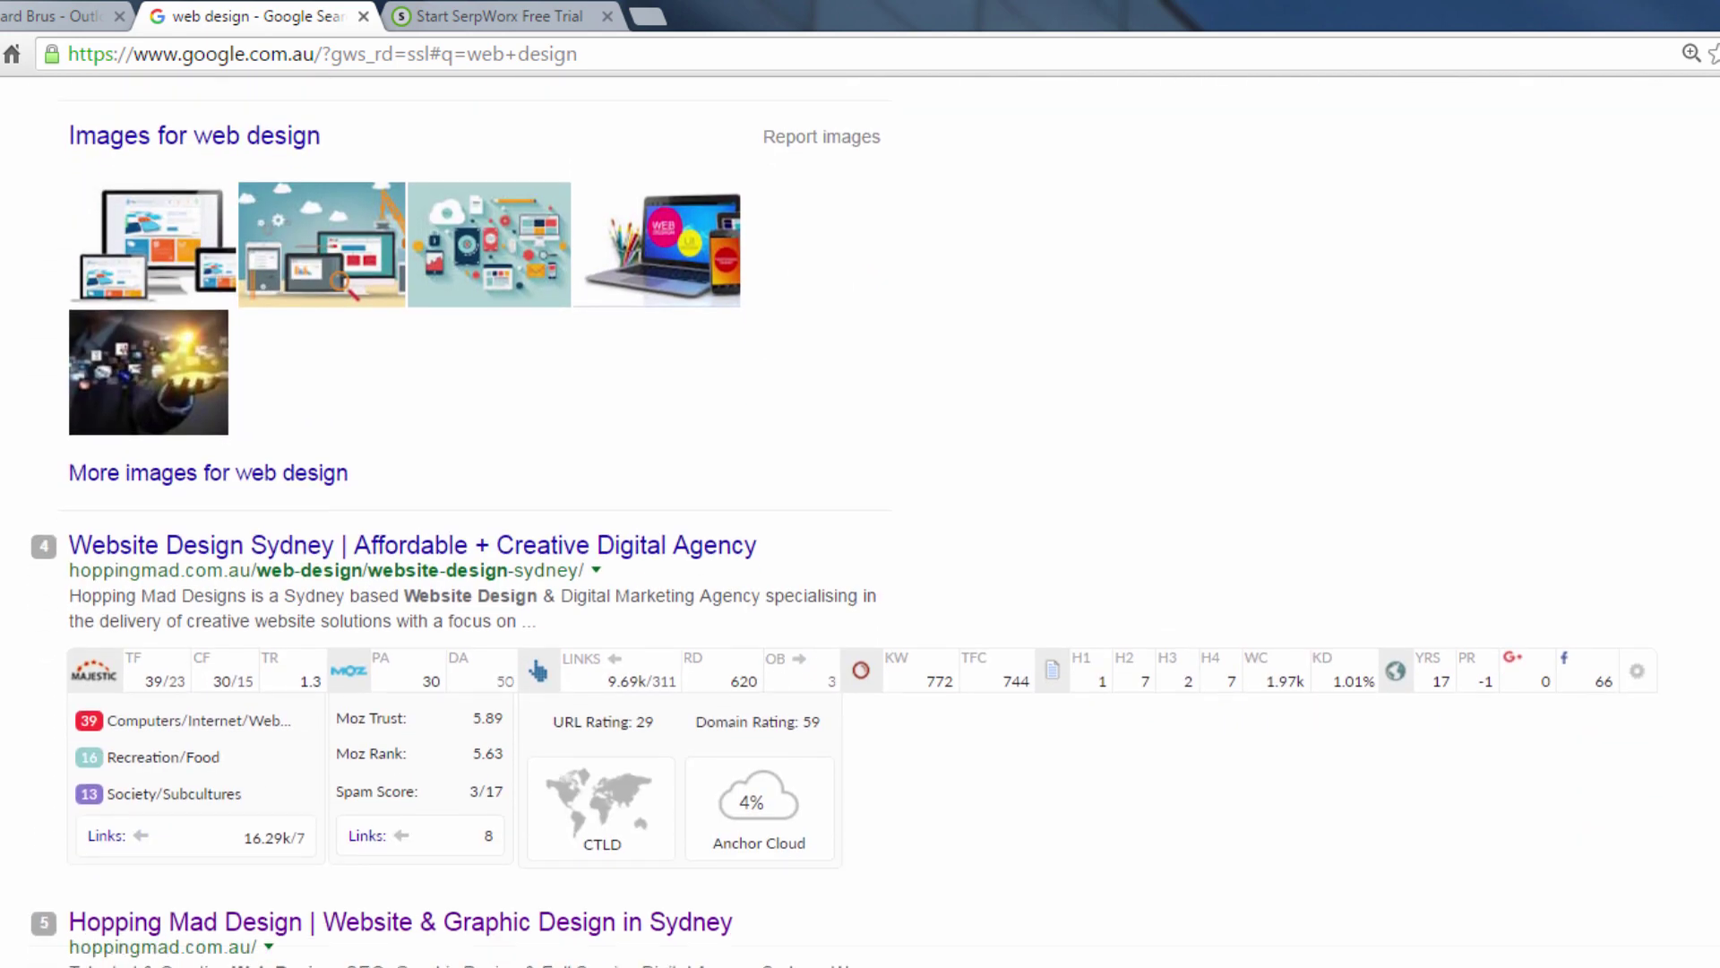
{"action": "scroll", "coordinate": [861, 520], "scroll_direction": "down", "scroll_amount": 6}
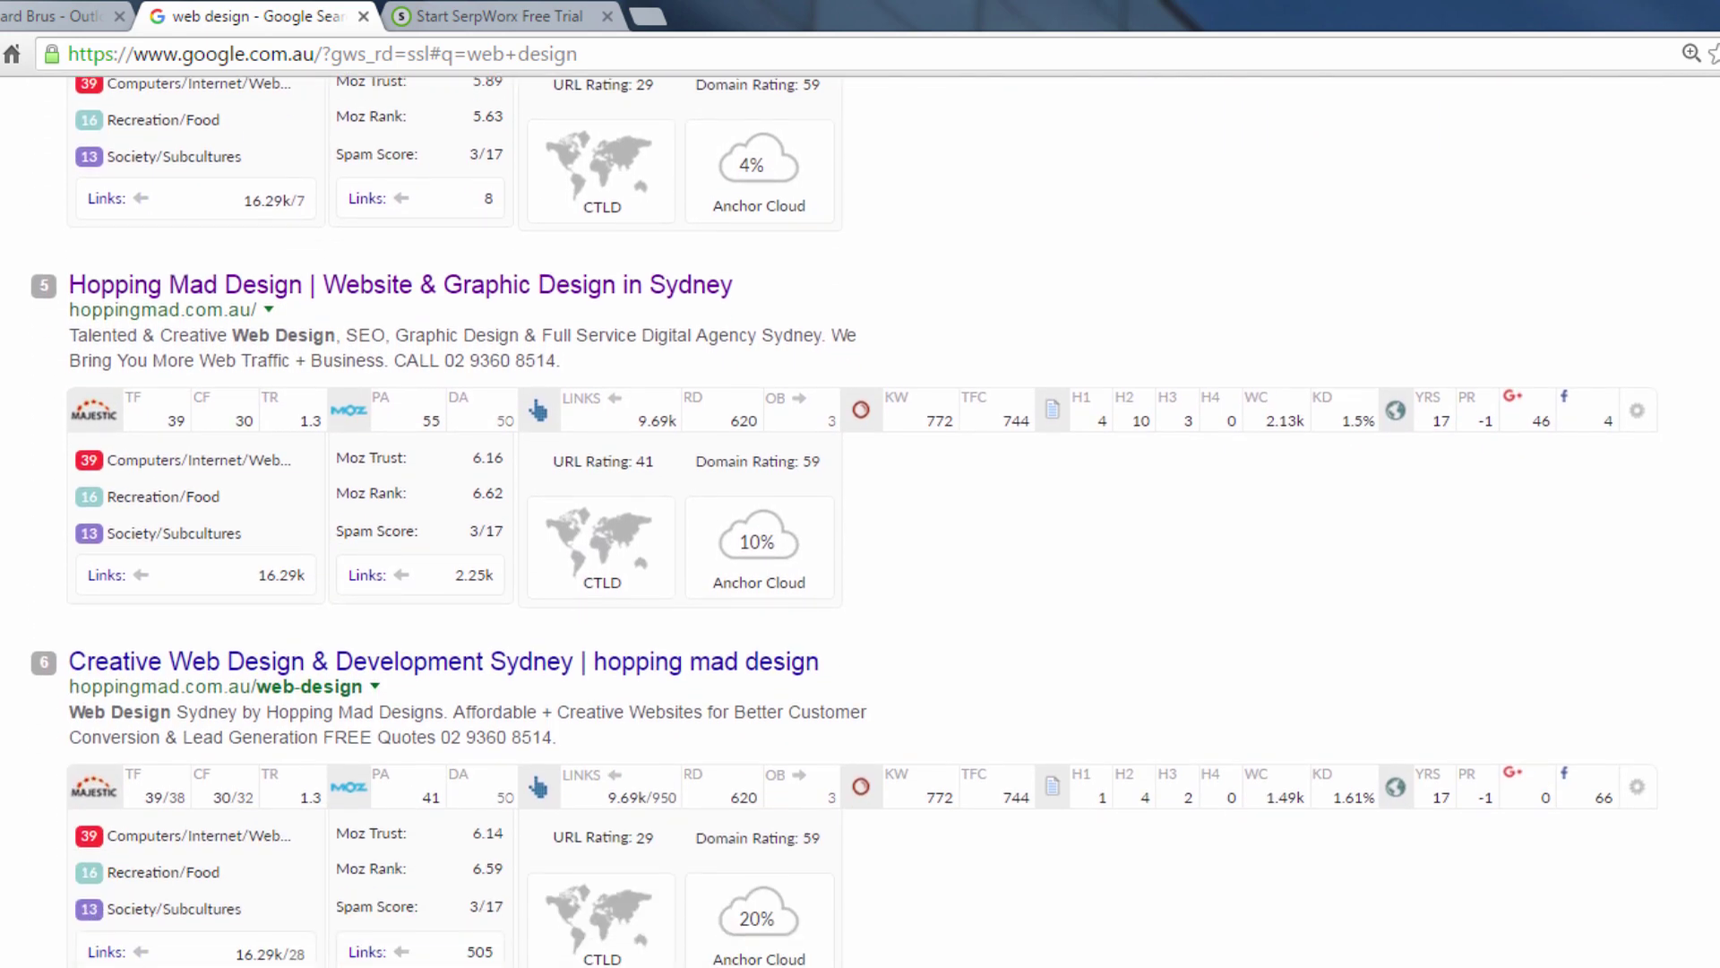
{"action": "scroll", "coordinate": [860, 519], "scroll_direction": "down", "scroll_amount": 1}
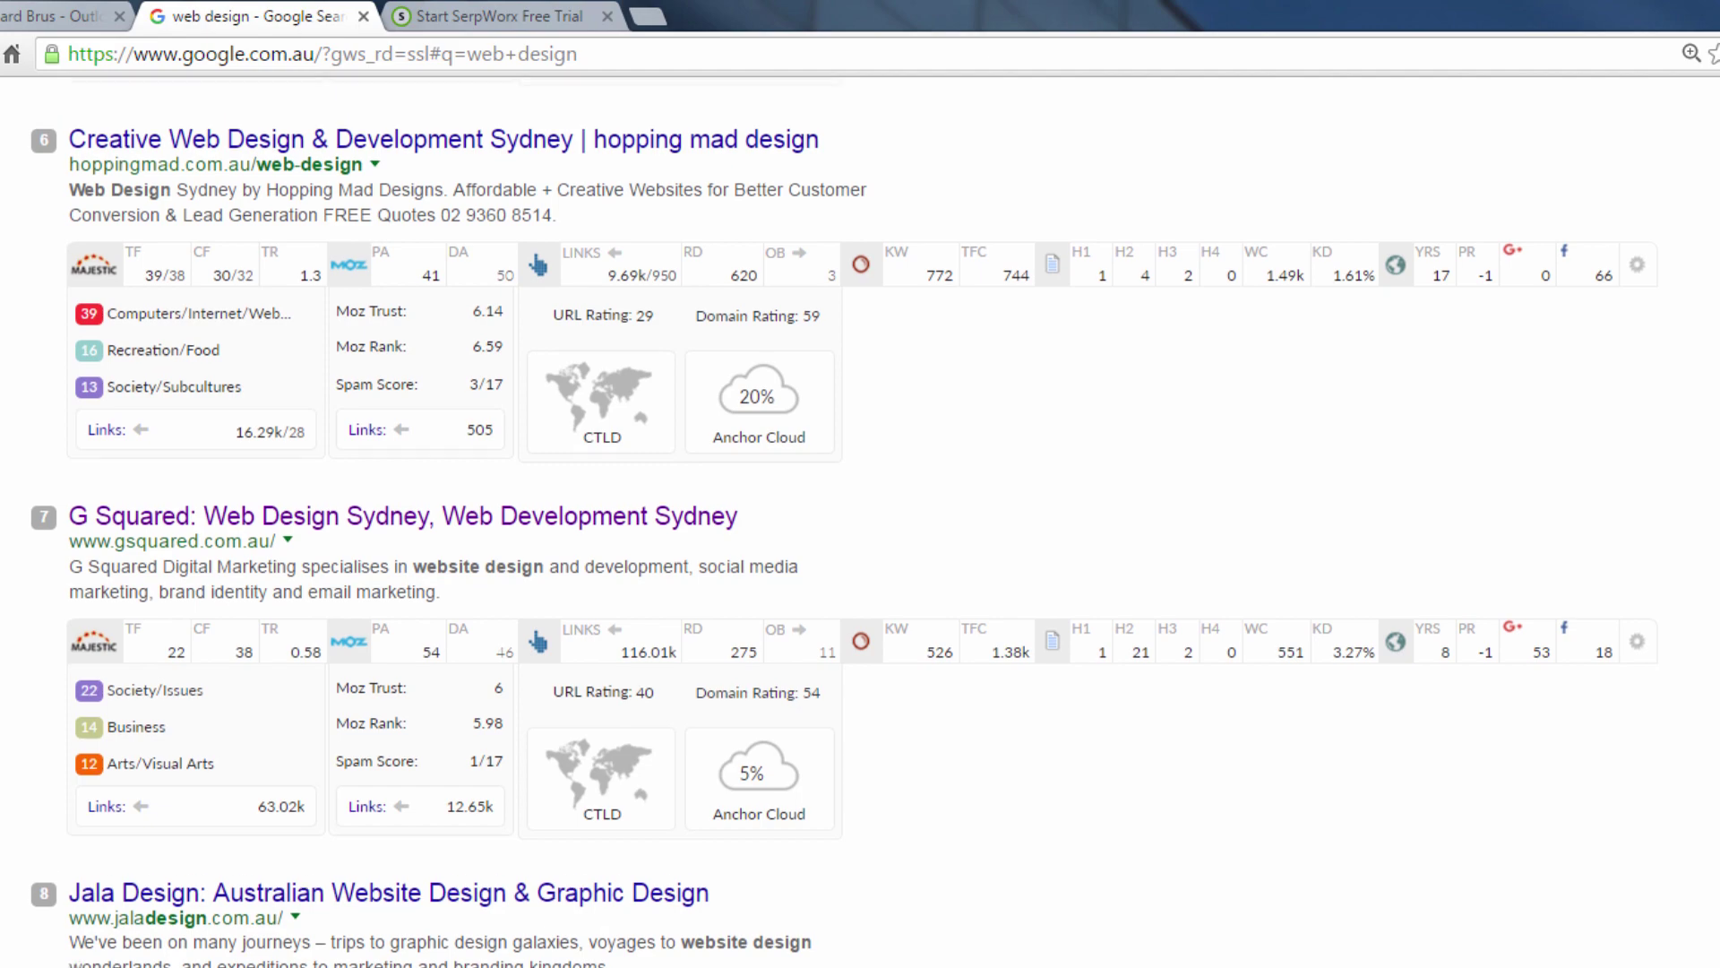
{"action": "scroll", "coordinate": [860, 538], "scroll_direction": "up", "scroll_amount": 10}
{"action": "scroll", "coordinate": [861, 538], "scroll_direction": "up", "scroll_amount": 9}
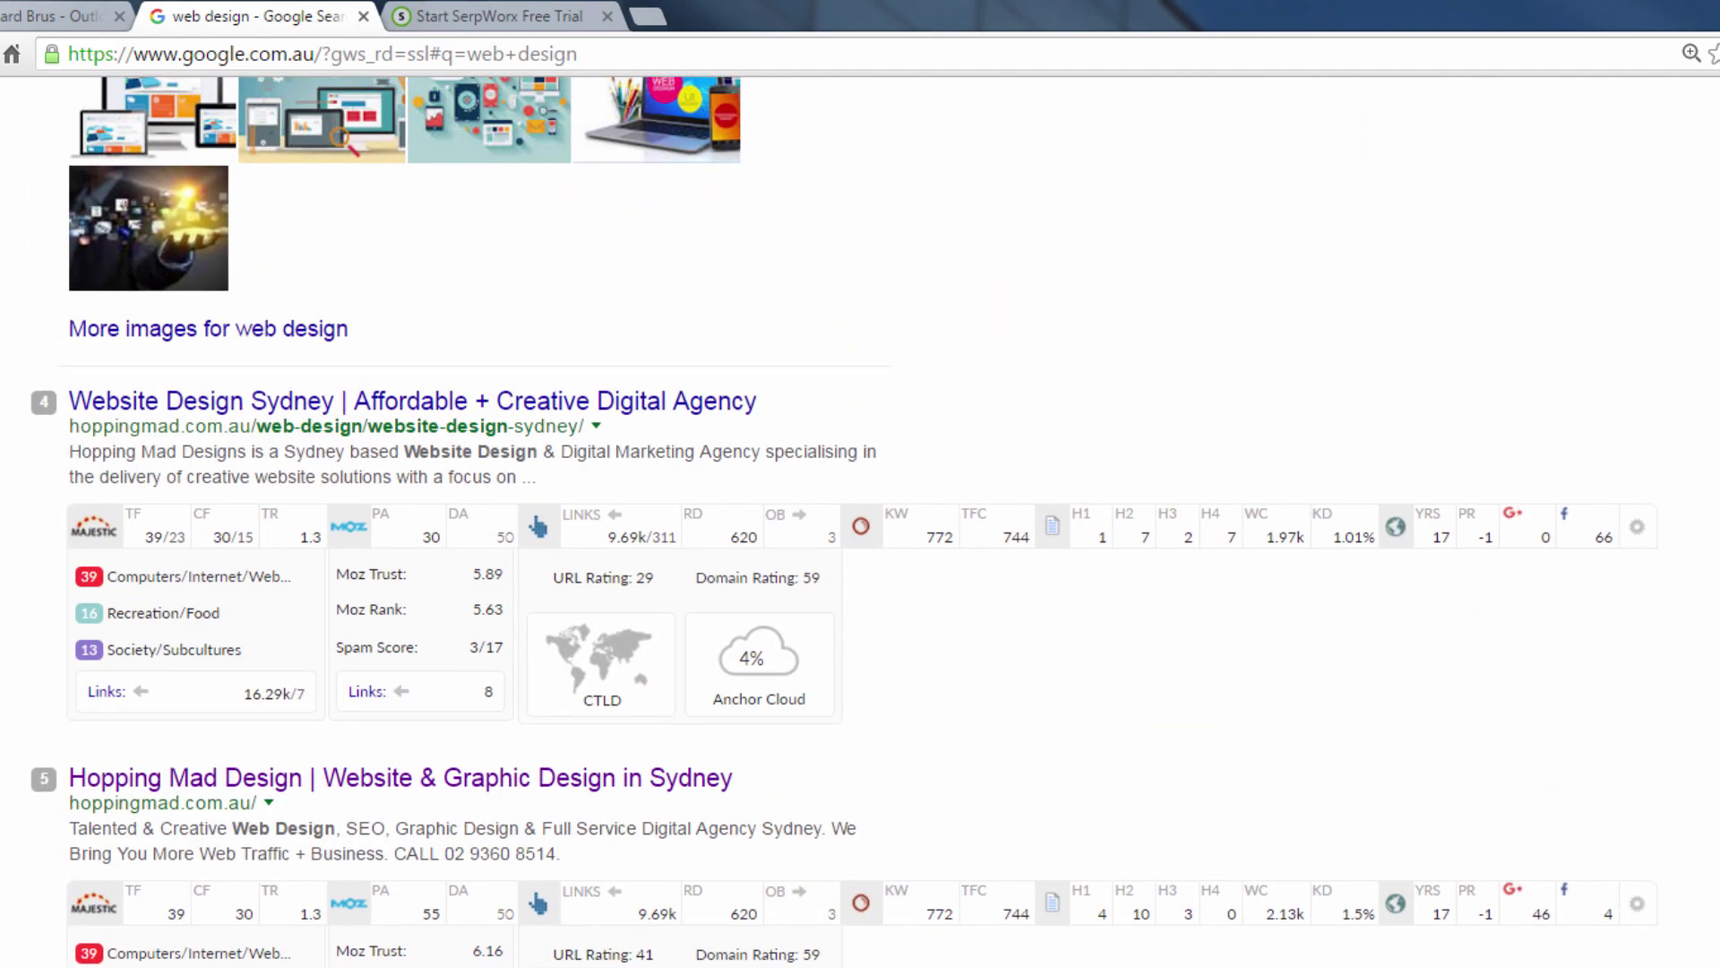
{"action": "scroll", "coordinate": [860, 538], "scroll_direction": "up", "scroll_amount": 10}
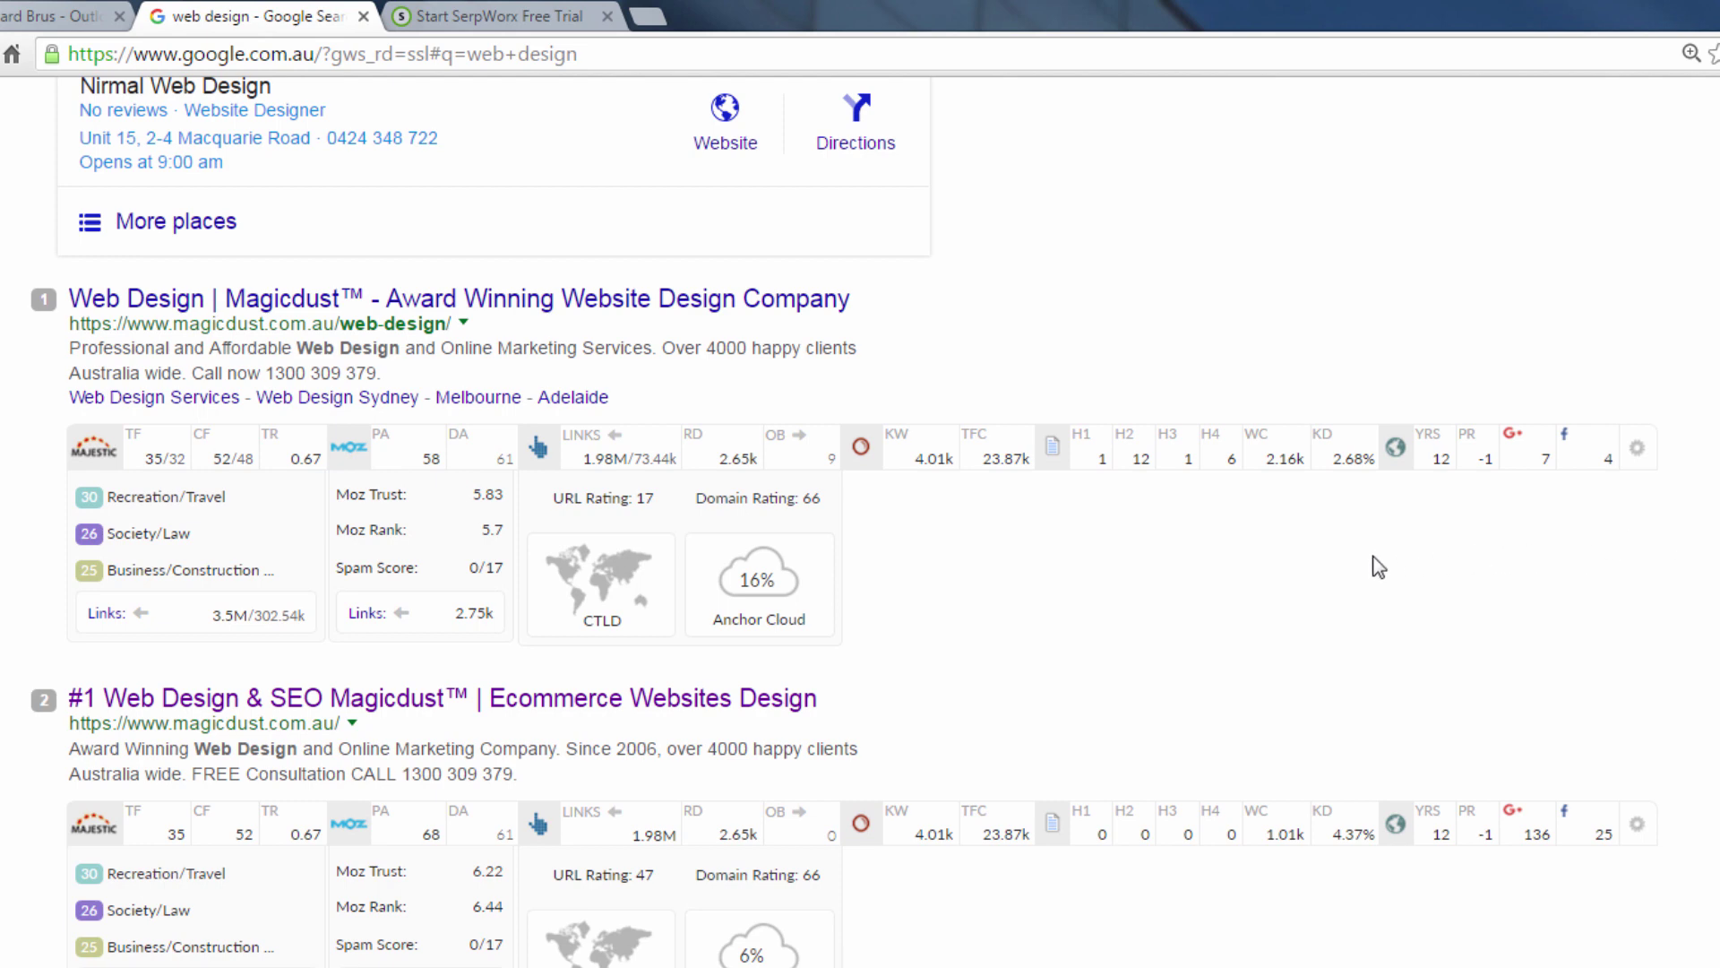
{"action": "scroll", "coordinate": [1378, 566], "scroll_direction": "down", "scroll_amount": 2}
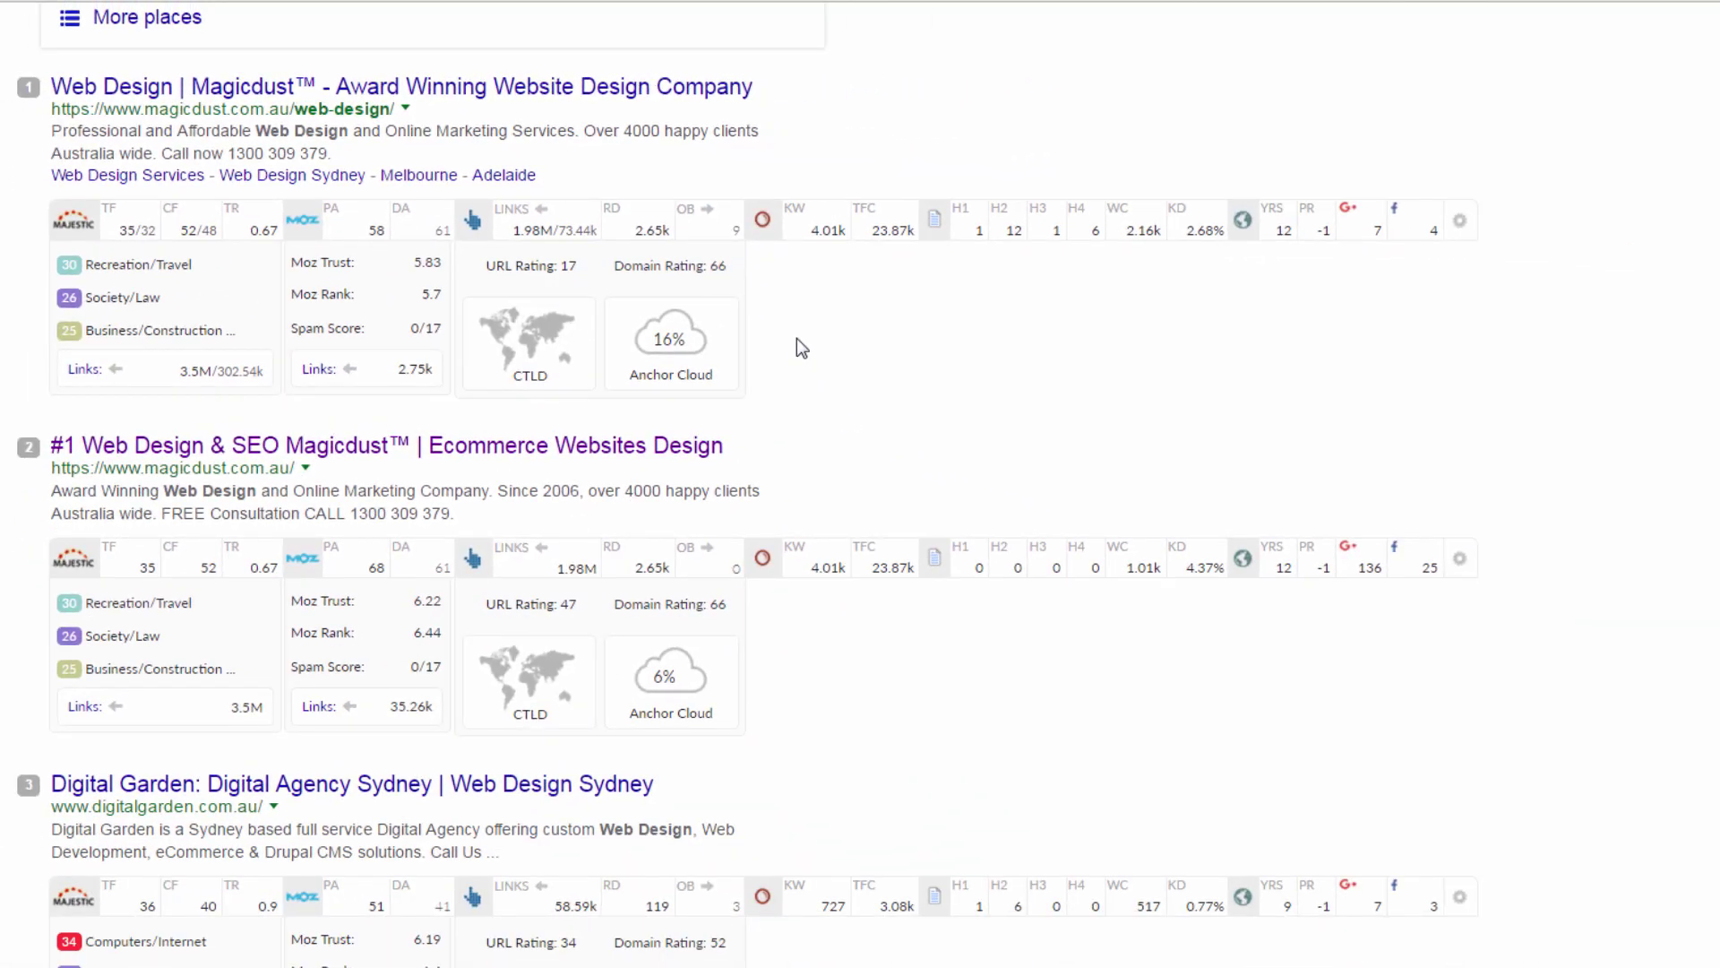
{"action": "left_click", "coordinate": [674, 336]}
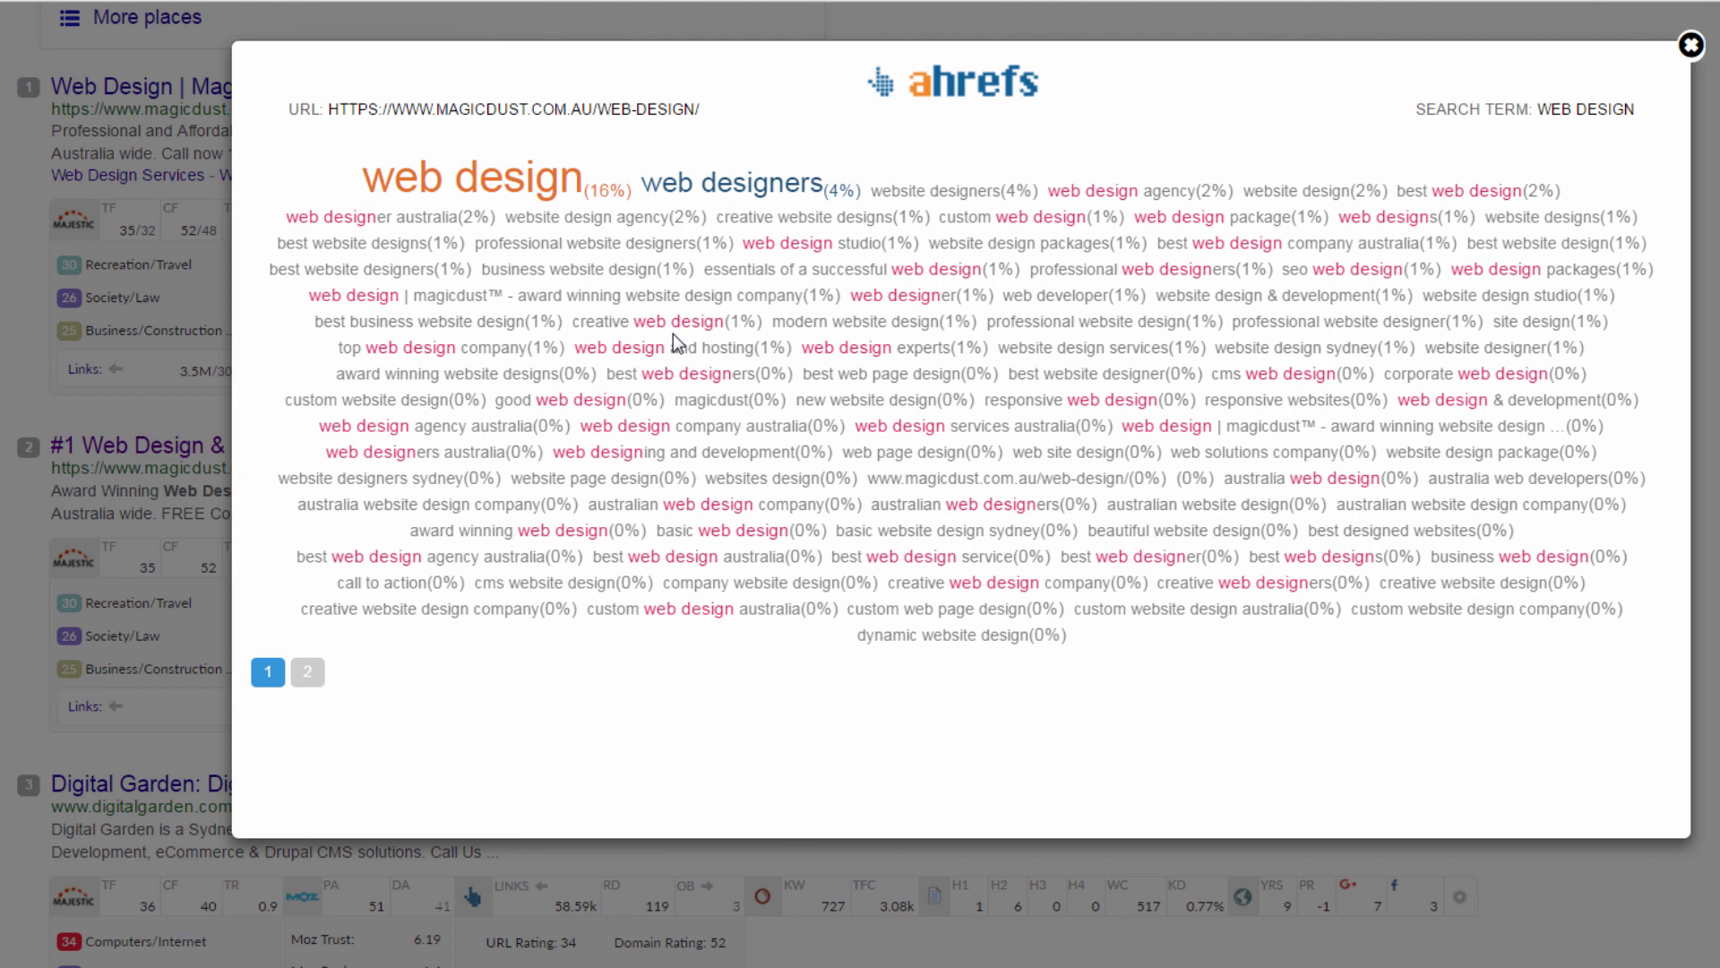
{"action": "left_click_drag", "start_coordinate": [948, 428], "coordinate": [865, 426]}
{"action": "left_click_drag", "start_coordinate": [1215, 427], "coordinate": [1135, 427]}
{"action": "left_click_drag", "start_coordinate": [1197, 556], "coordinate": [1094, 556]}
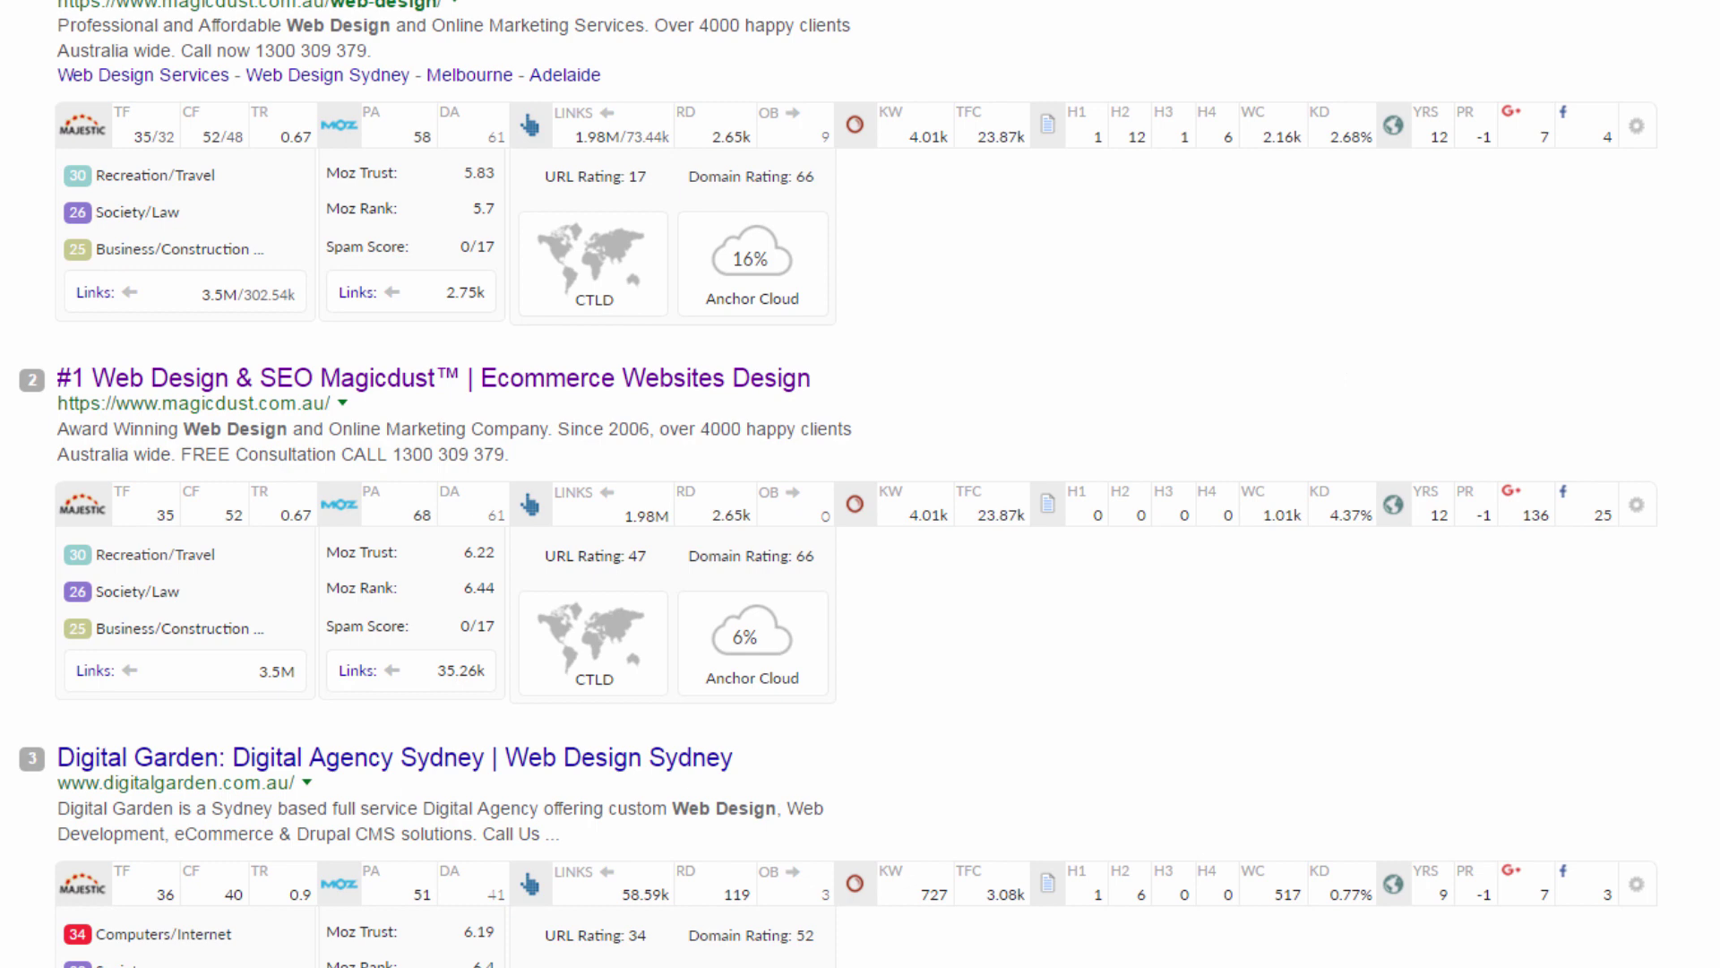
{"action": "scroll", "coordinate": [860, 484], "scroll_direction": "down", "scroll_amount": 4}
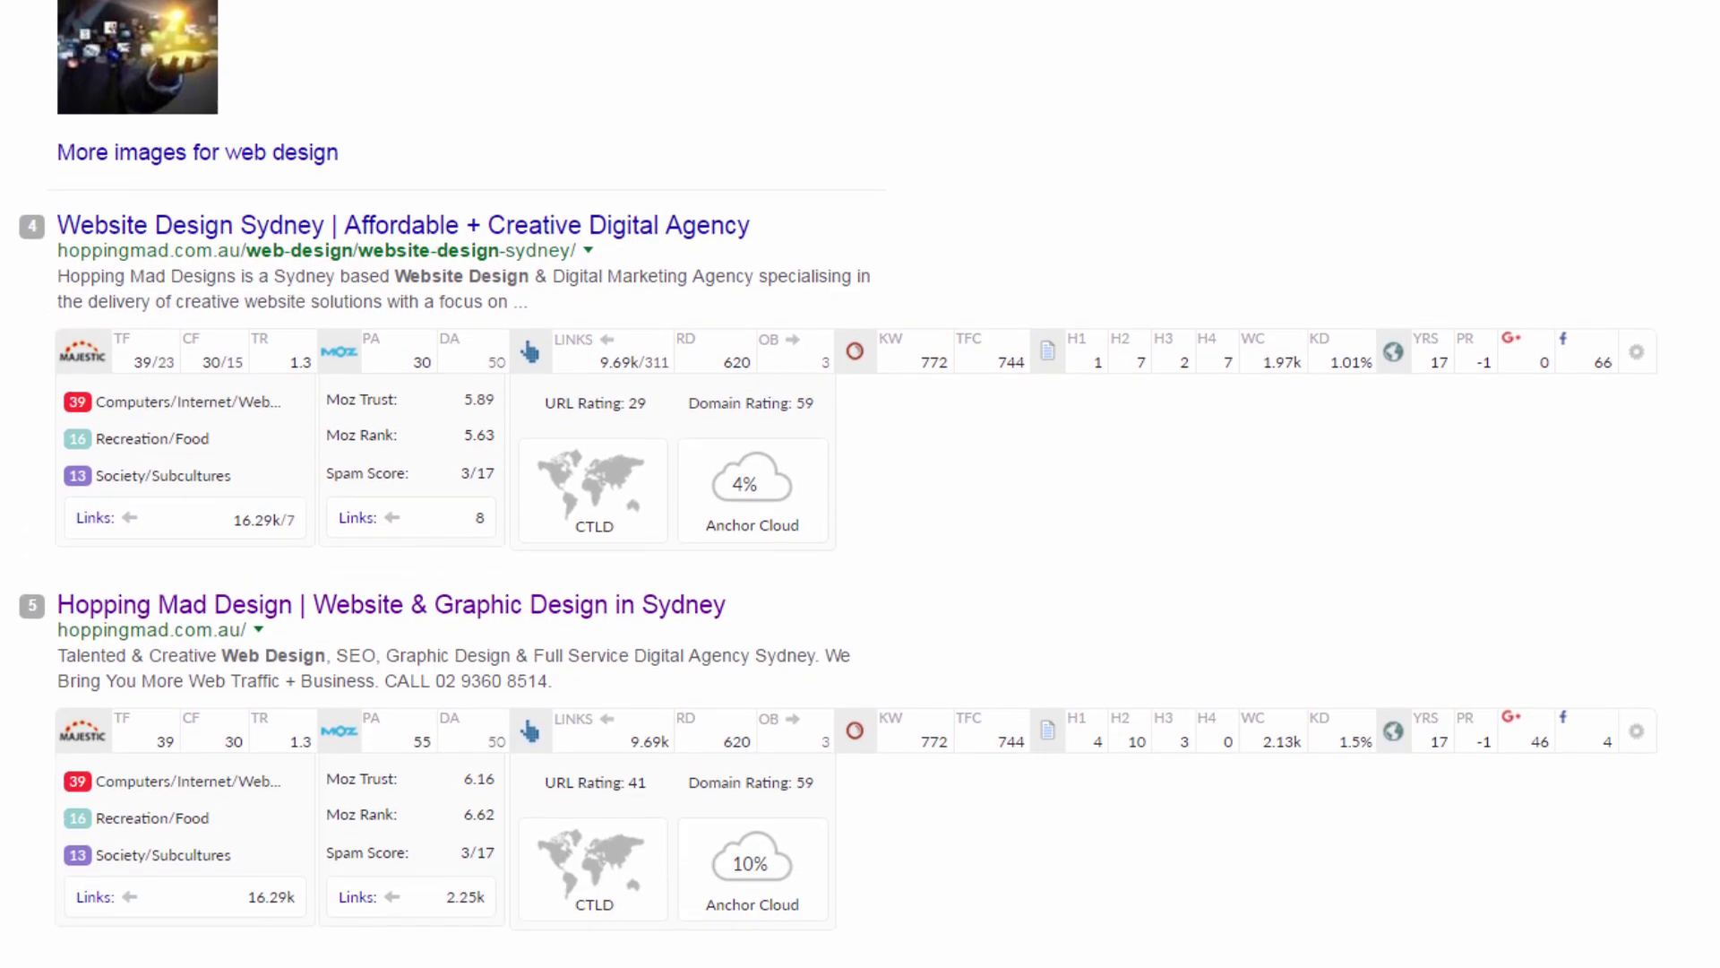
{"action": "scroll", "coordinate": [860, 484], "scroll_direction": "down", "scroll_amount": 1}
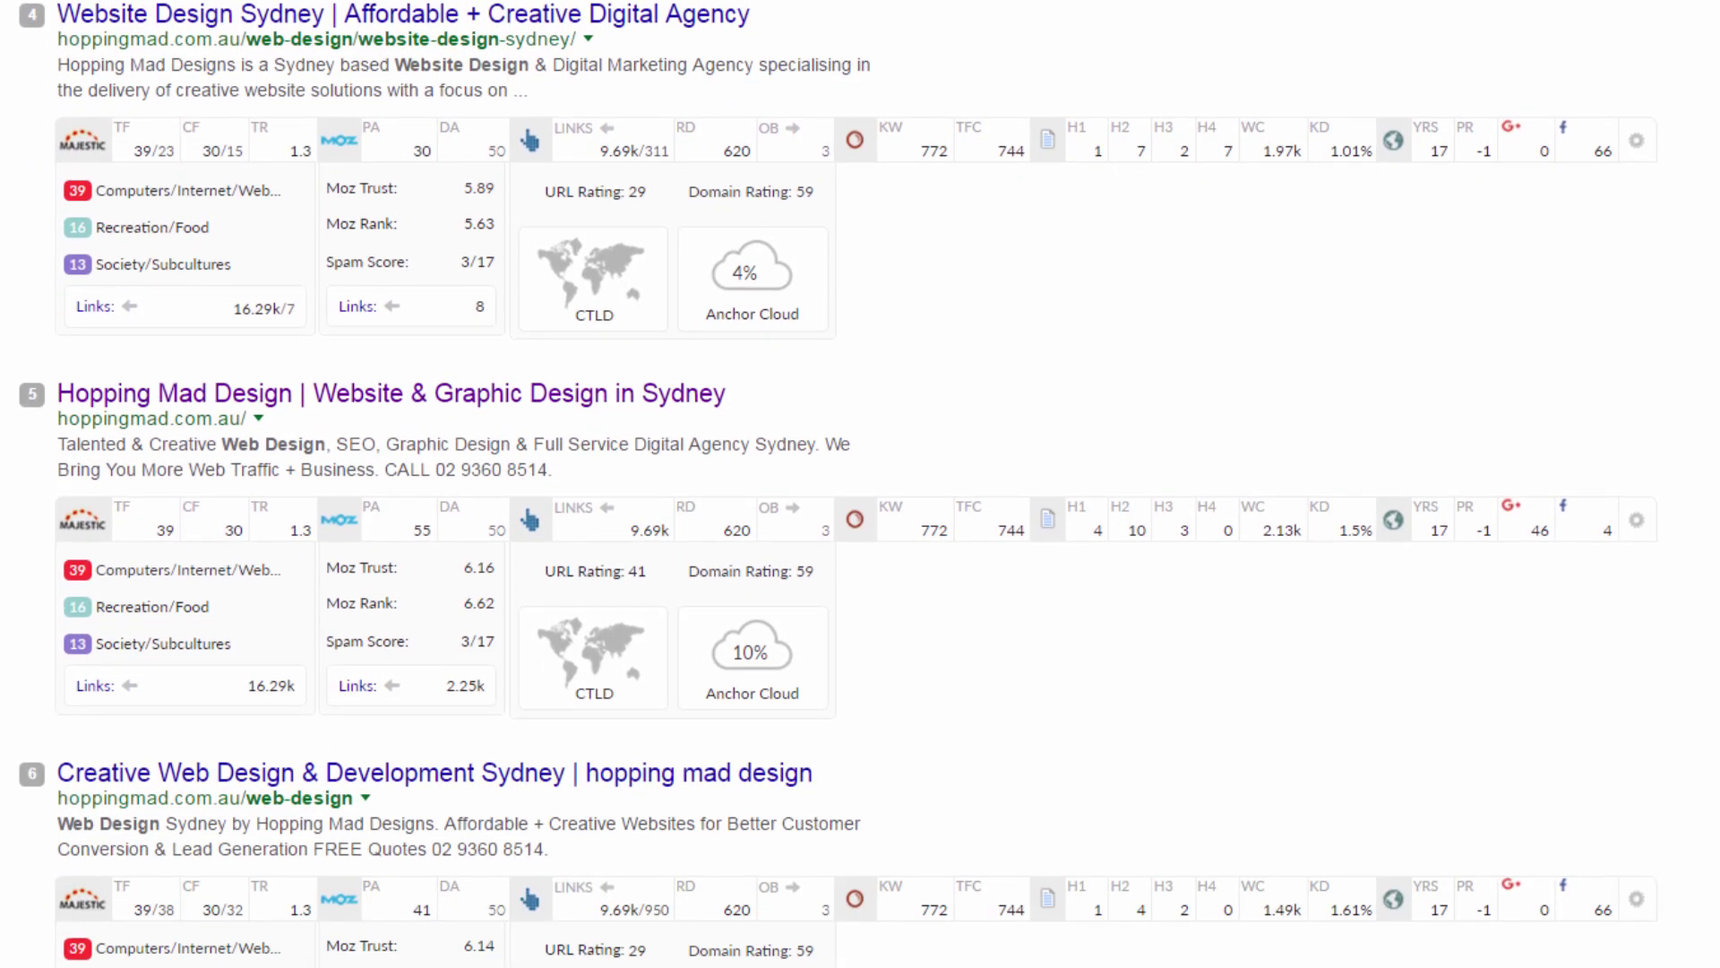
{"action": "scroll", "coordinate": [861, 484], "scroll_direction": "down", "scroll_amount": 5}
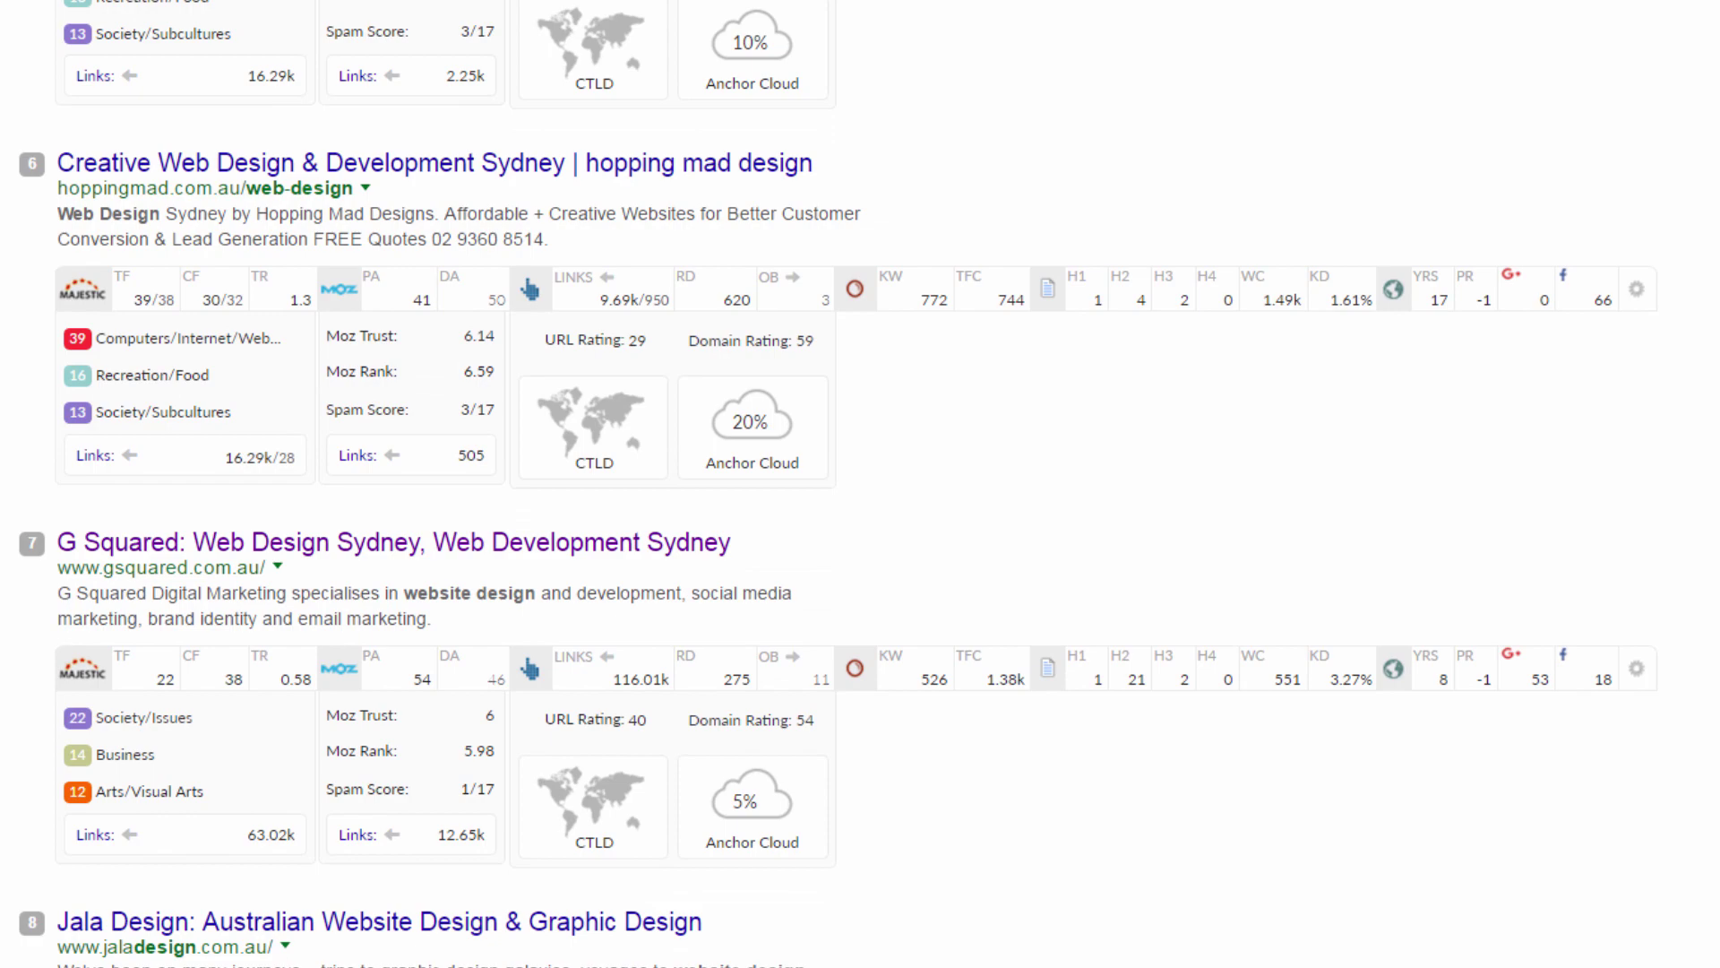
{"action": "scroll", "coordinate": [860, 484], "scroll_direction": "down", "scroll_amount": 3}
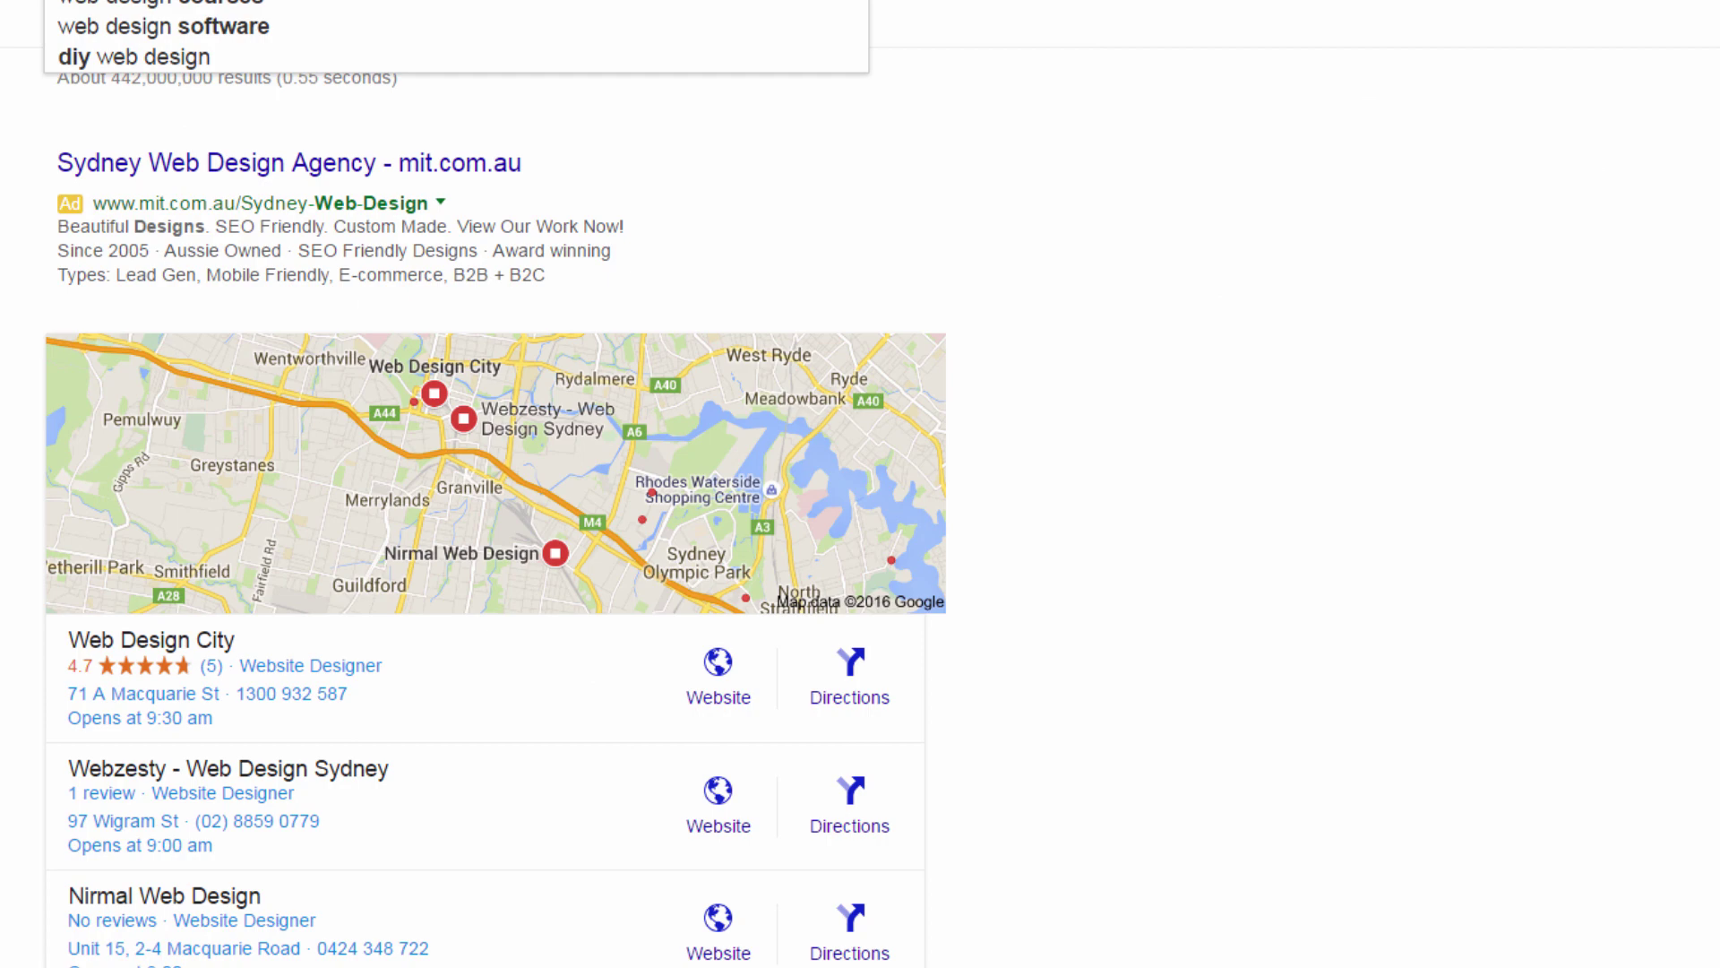
{"action": "scroll", "coordinate": [861, 484], "scroll_direction": "down", "scroll_amount": 5}
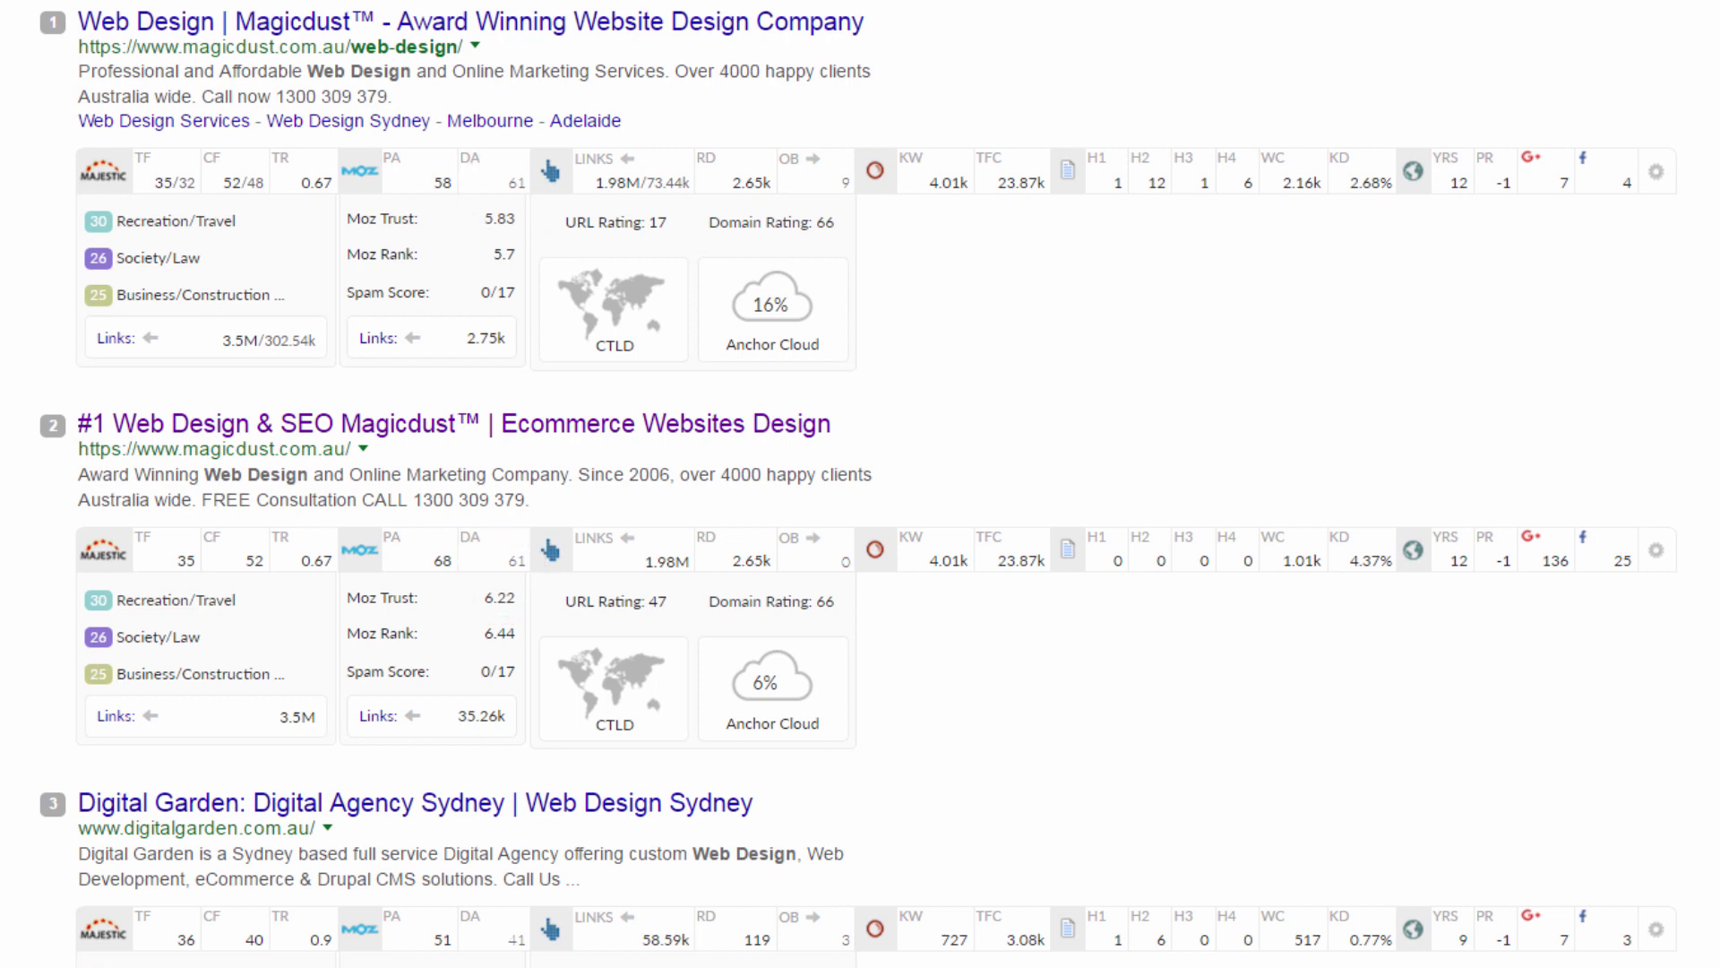
{"action": "scroll", "coordinate": [860, 484], "scroll_direction": "down", "scroll_amount": 2}
{"action": "scroll", "coordinate": [860, 484], "scroll_direction": "up", "scroll_amount": 2}
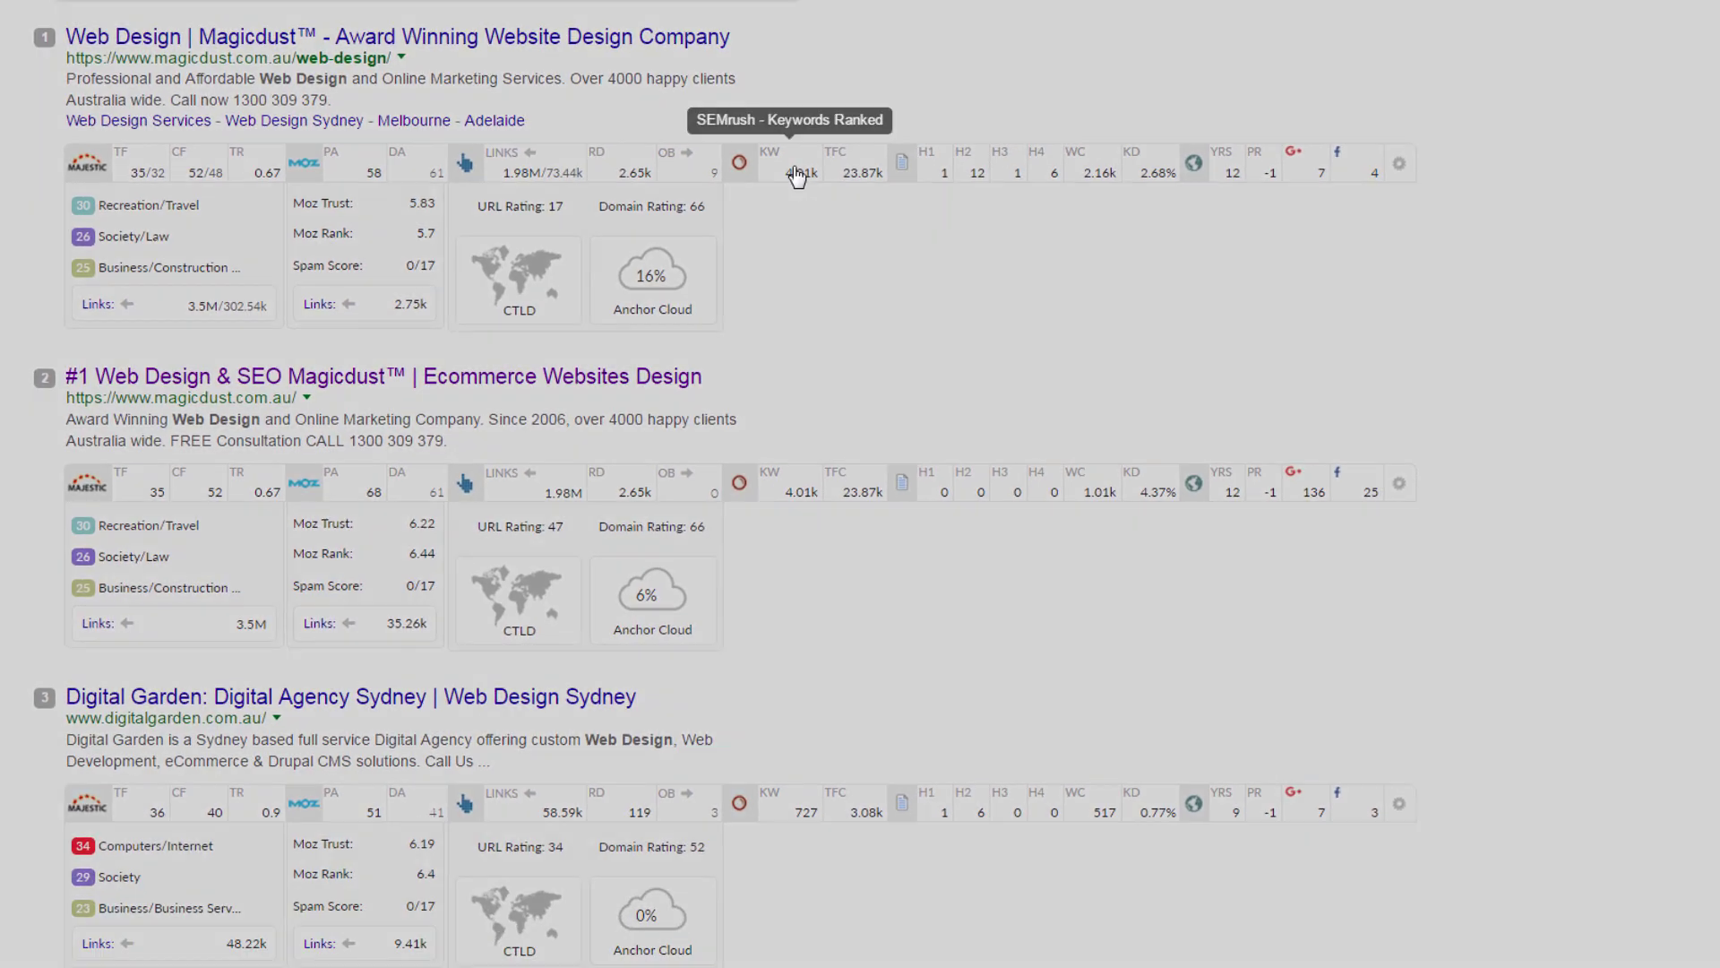
{"action": "left_click", "coordinate": [795, 175]}
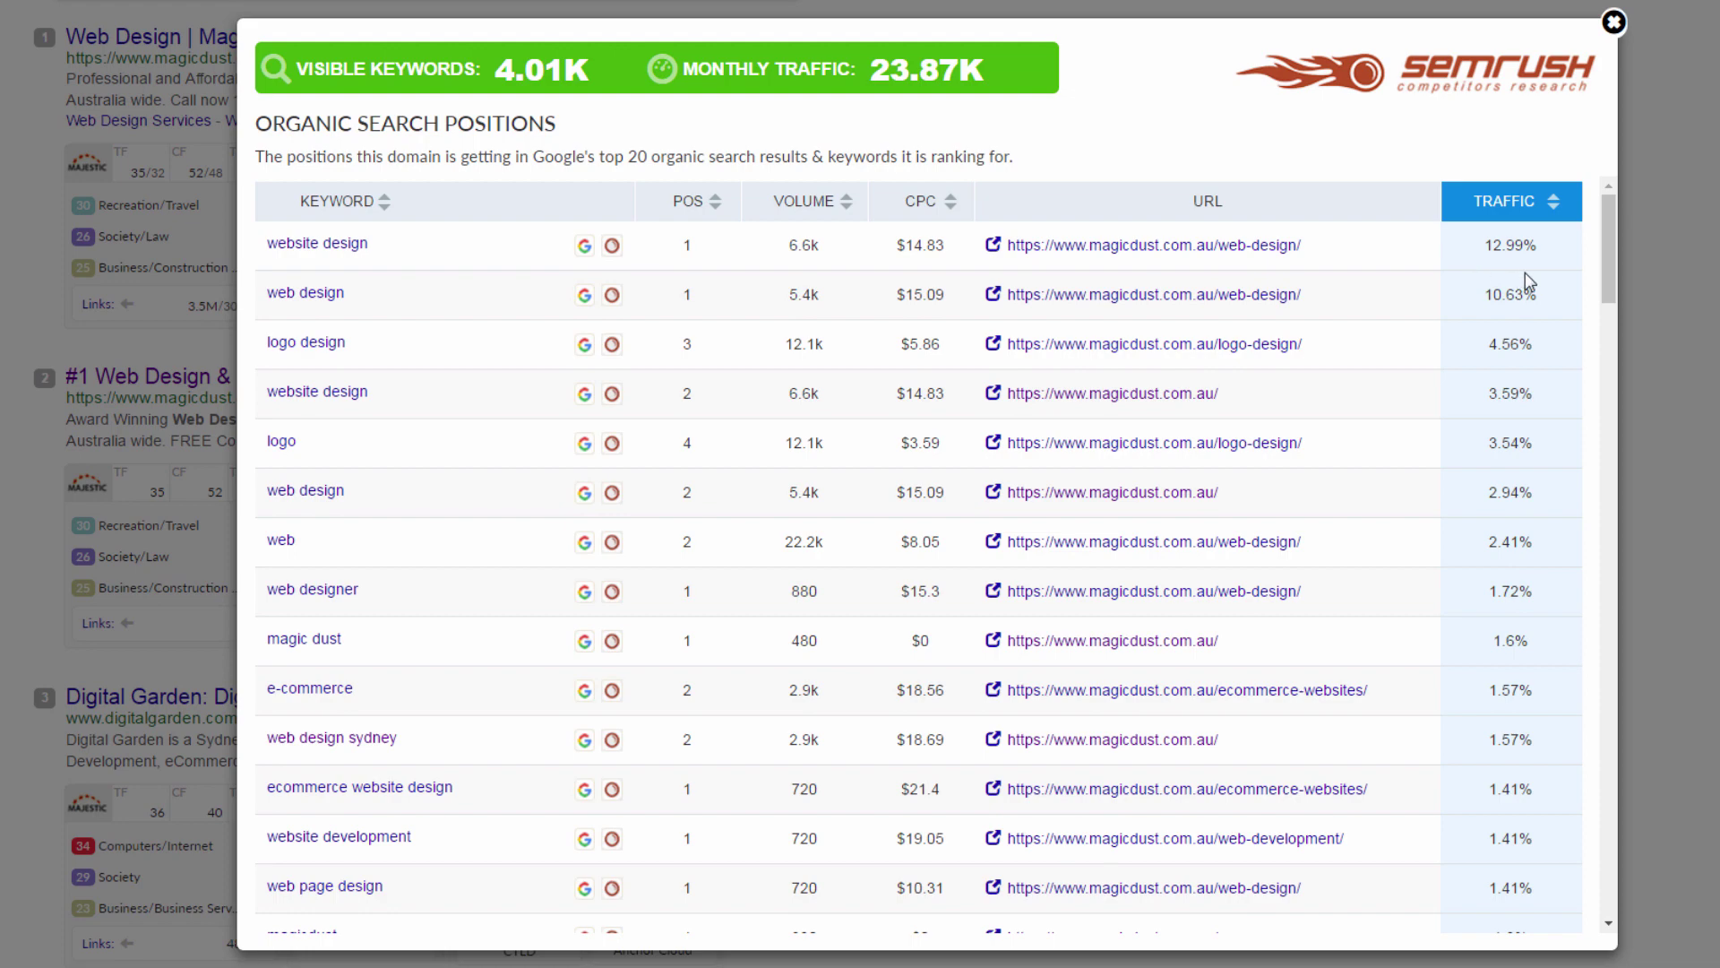
- Close the SEMrush keyword rankings to return to the SerpWorx panels for results 4–6
{"action": "left_click", "coordinate": [1670, 290]}
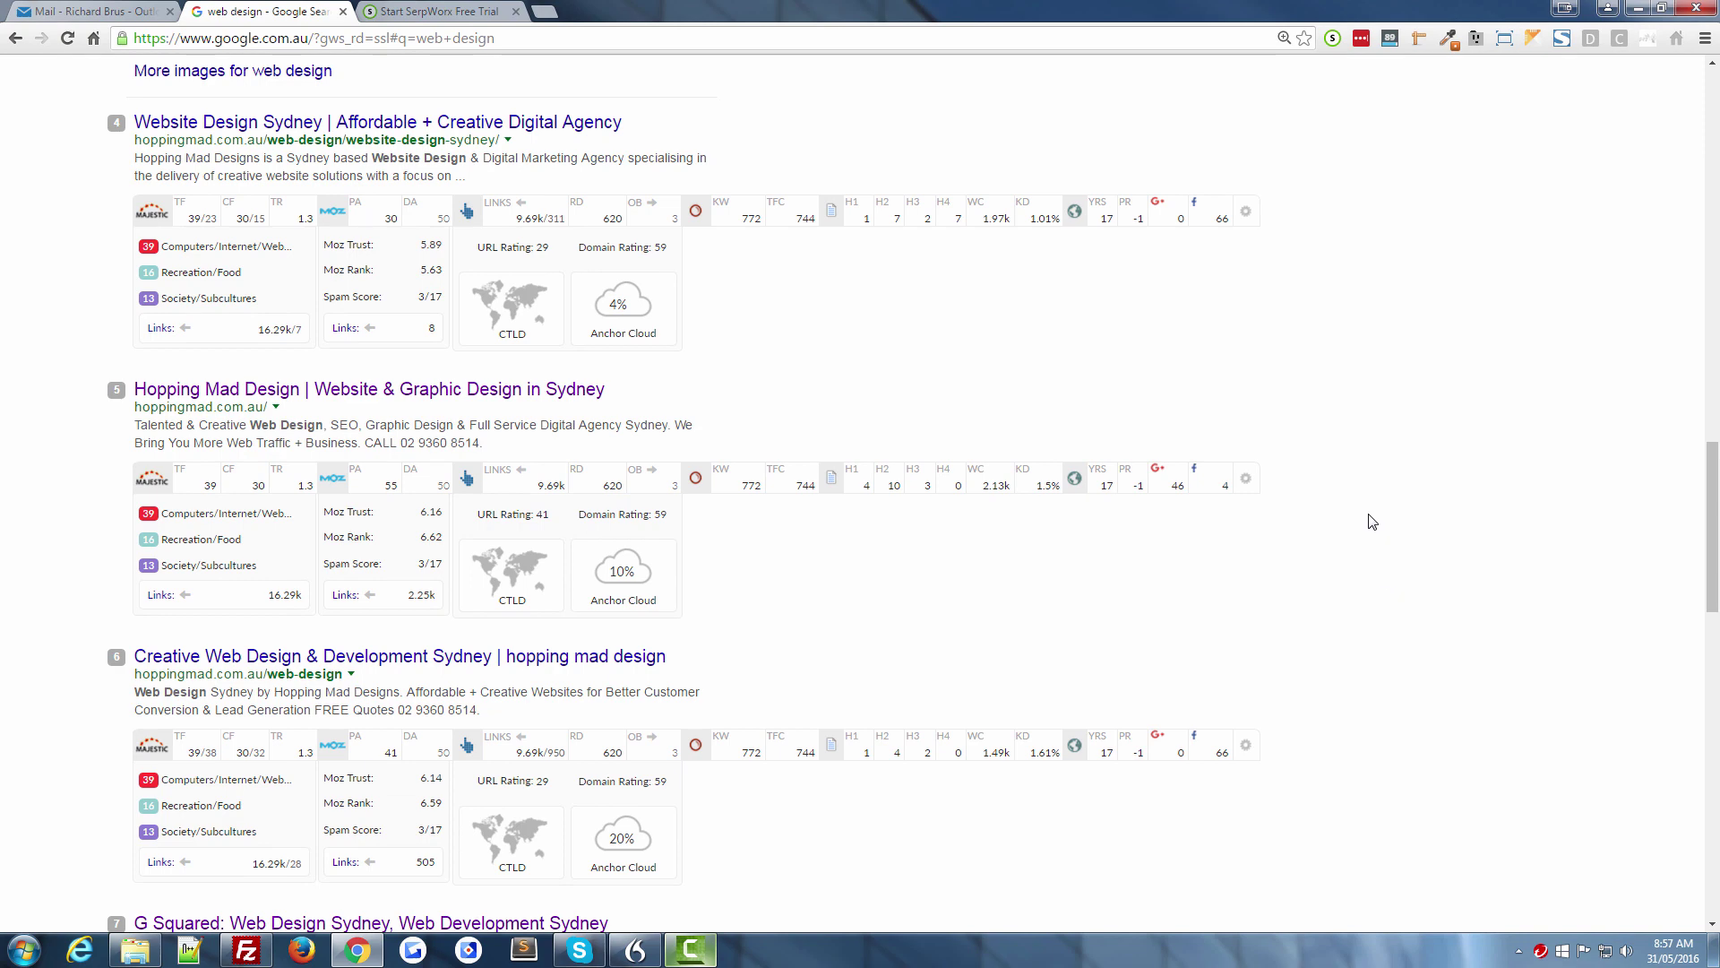
- Use CLOSE ALL on the SerpWorx panels, then EXPAND ALL with results 1–3 in view
{"action": "left_click", "coordinate": [1246, 213]}
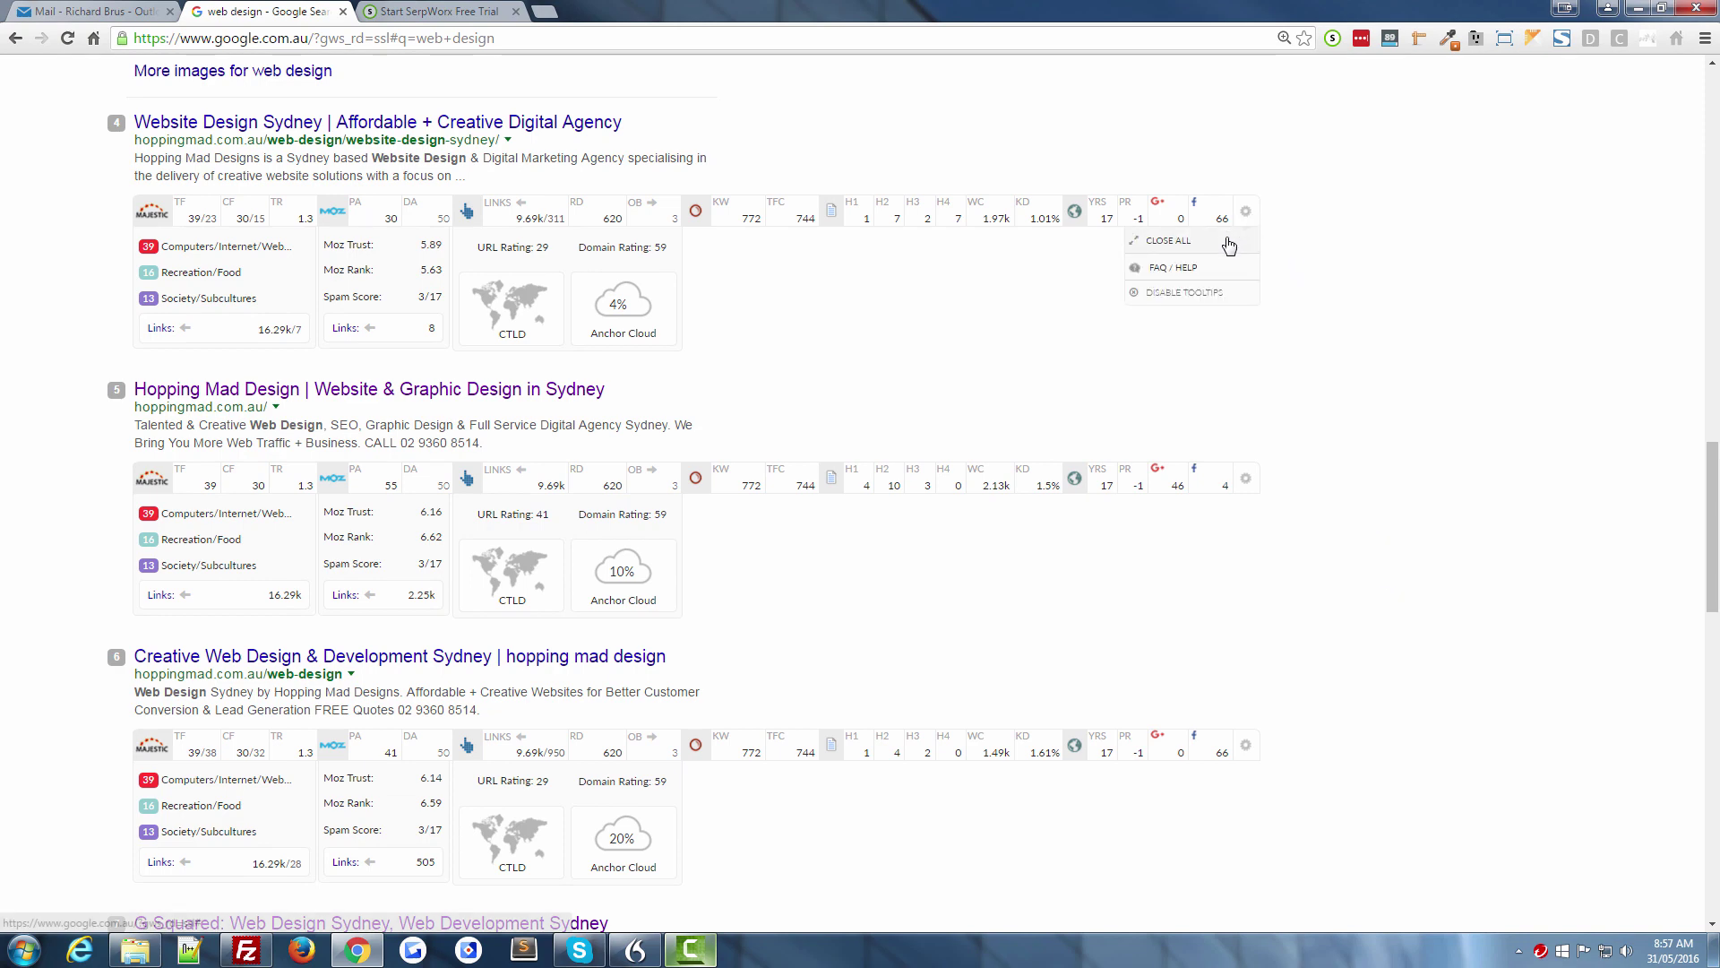
{"action": "left_click", "coordinate": [1226, 241]}
{"action": "scroll", "coordinate": [1321, 308], "scroll_direction": "up", "scroll_amount": 4}
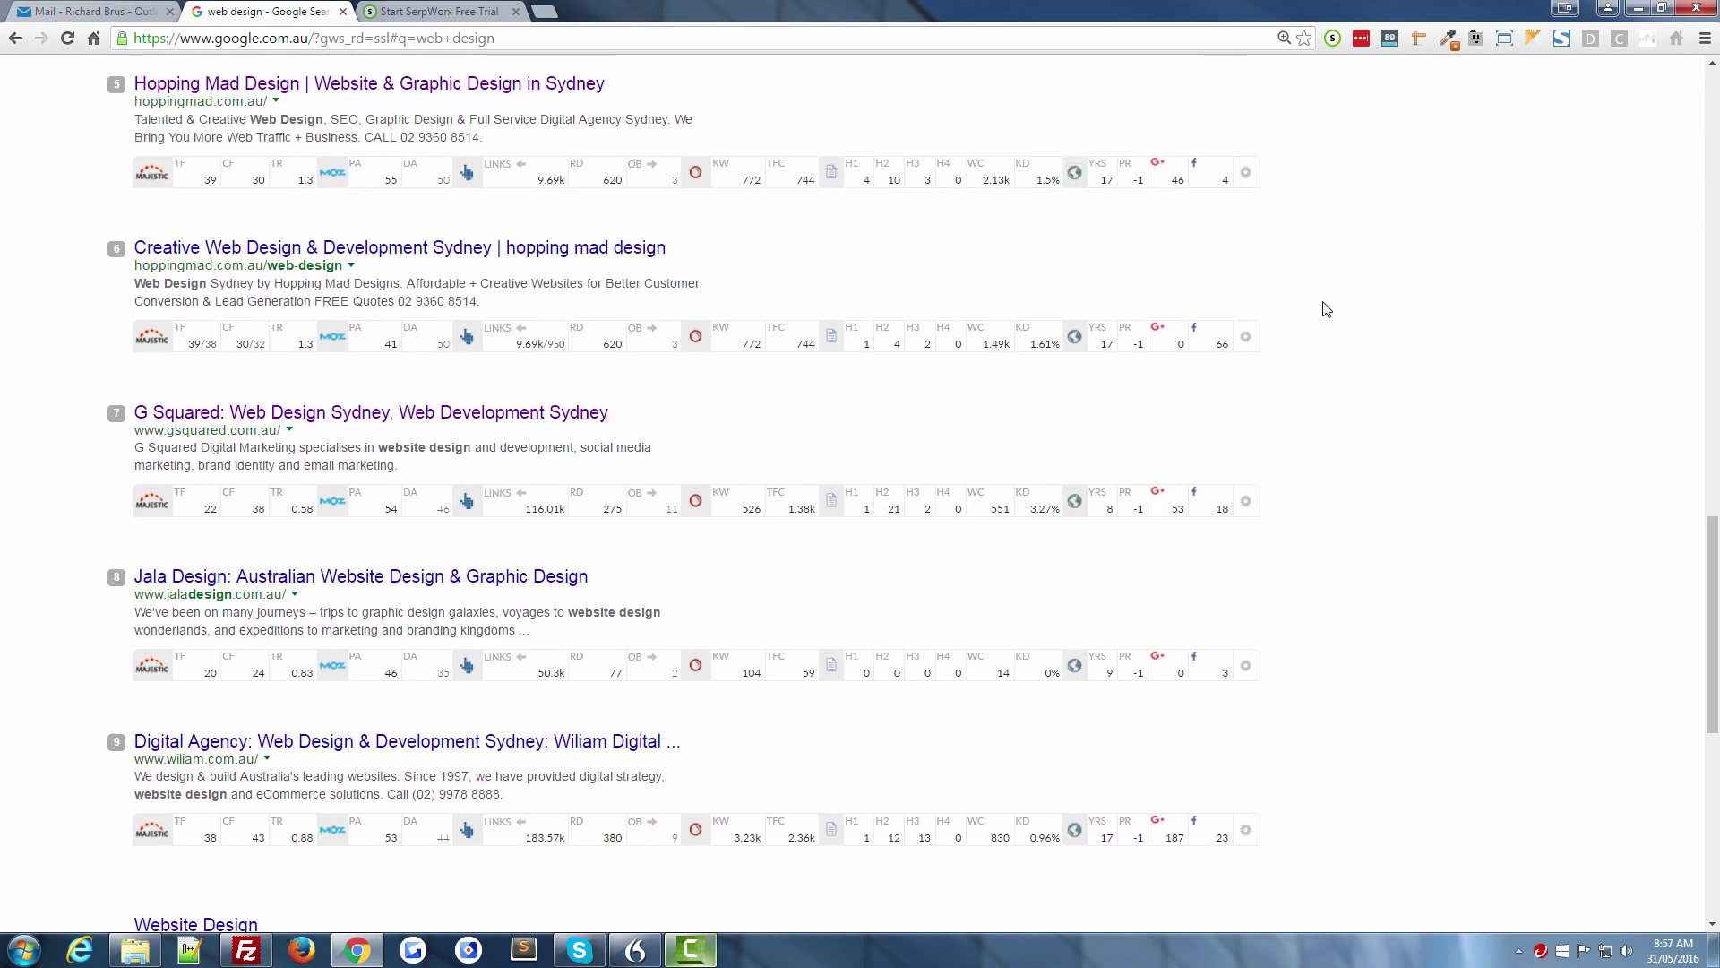
{"action": "scroll", "coordinate": [1350, 319], "scroll_direction": "up", "scroll_amount": 4}
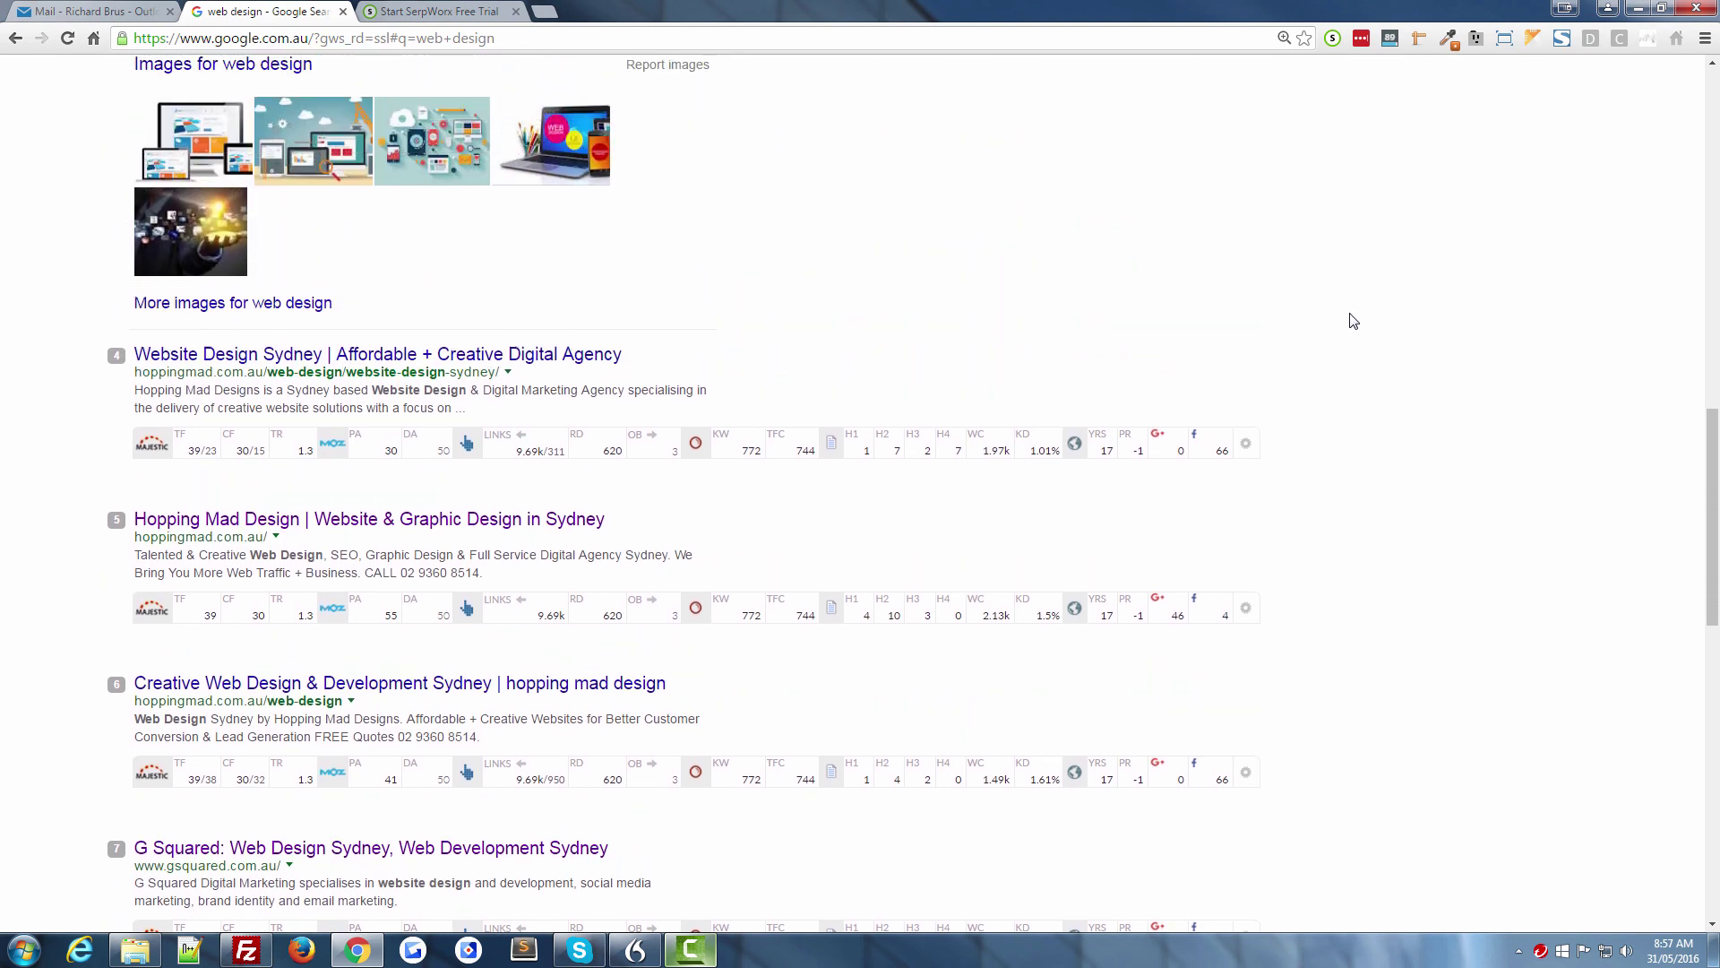
{"action": "scroll", "coordinate": [1355, 321], "scroll_direction": "up", "scroll_amount": 5}
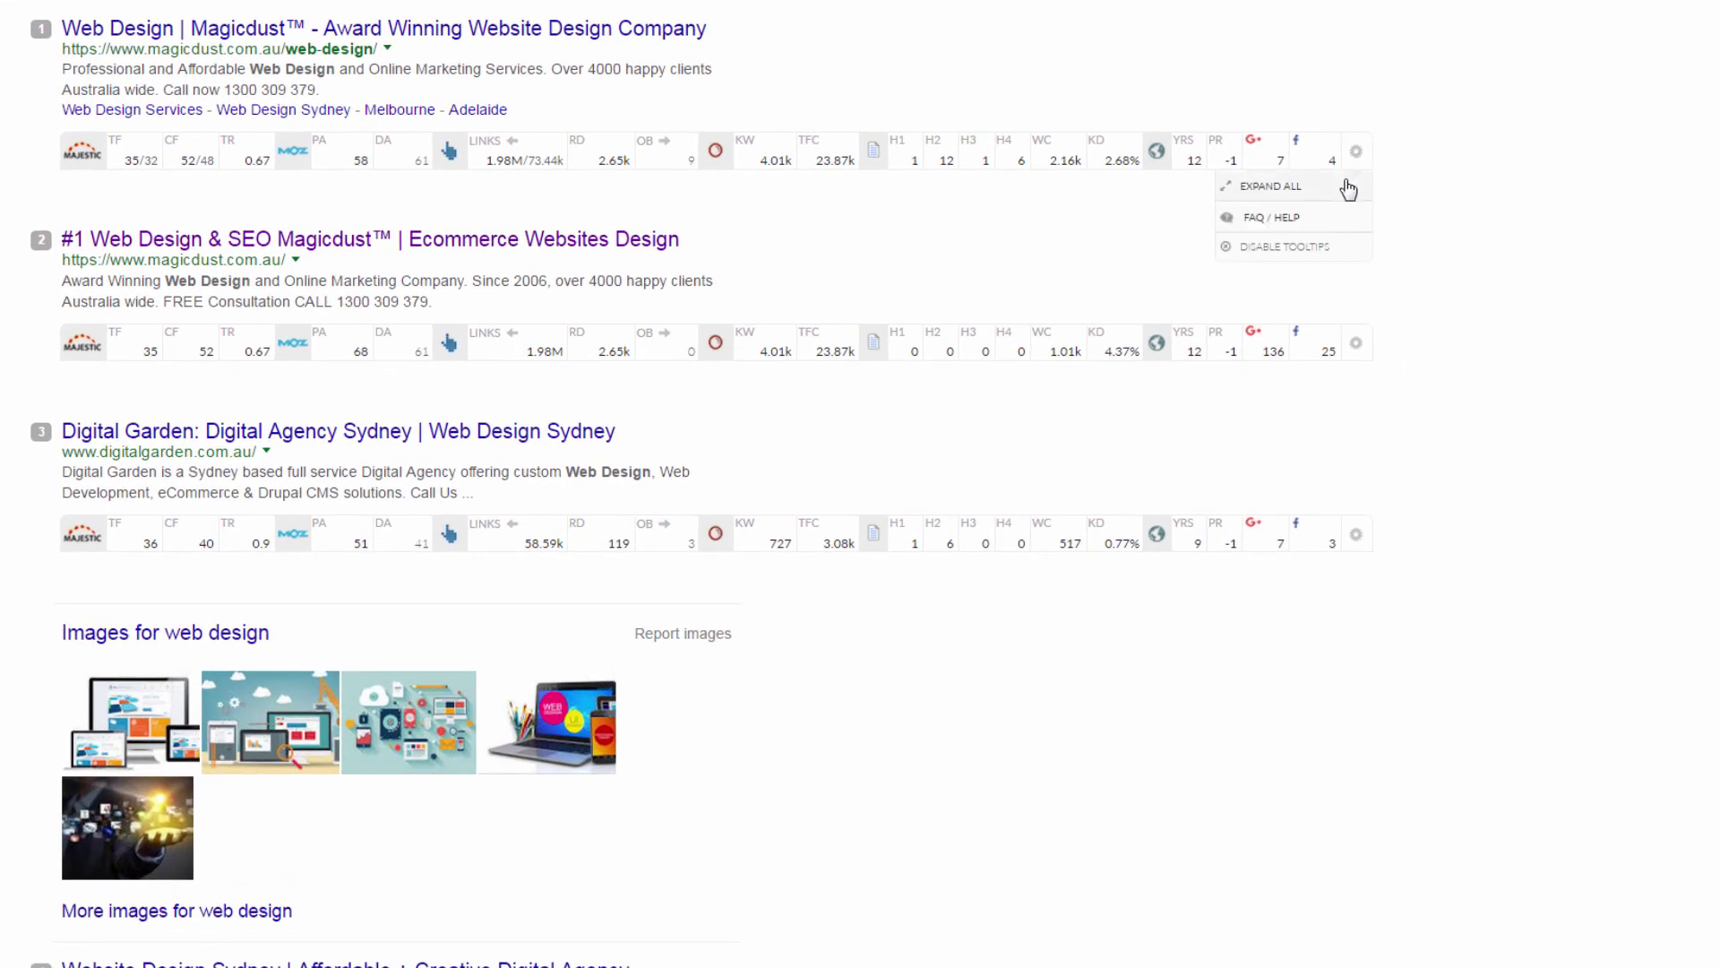
{"action": "left_click", "coordinate": [1353, 186]}
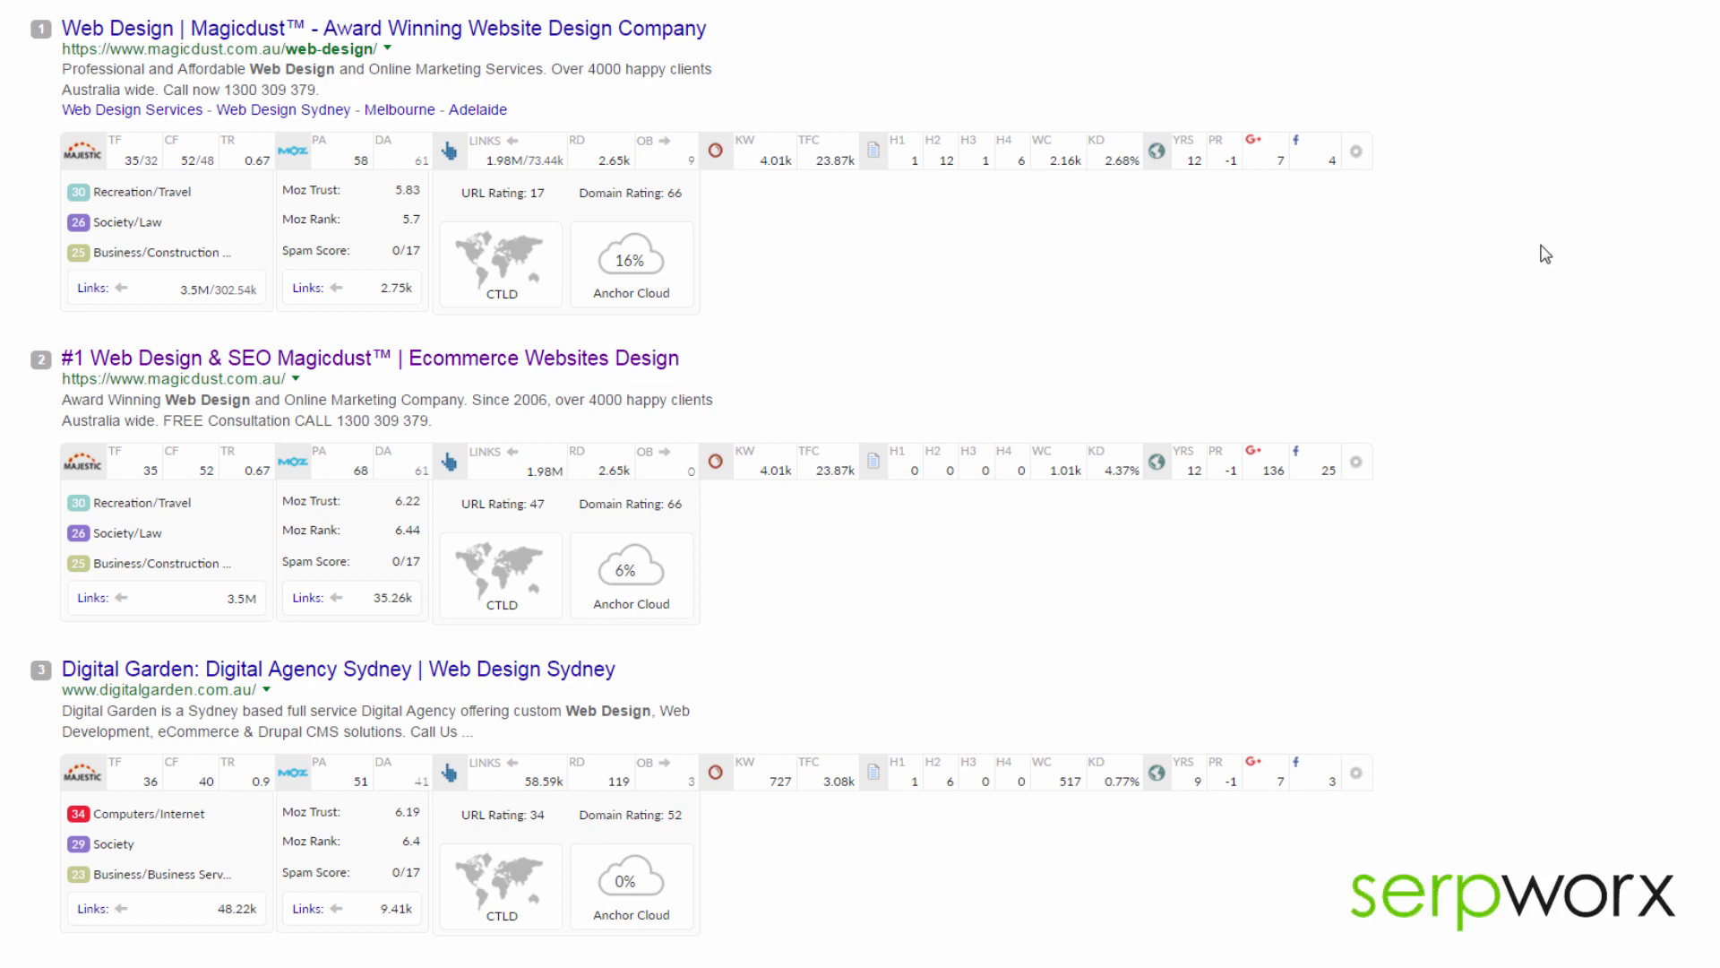